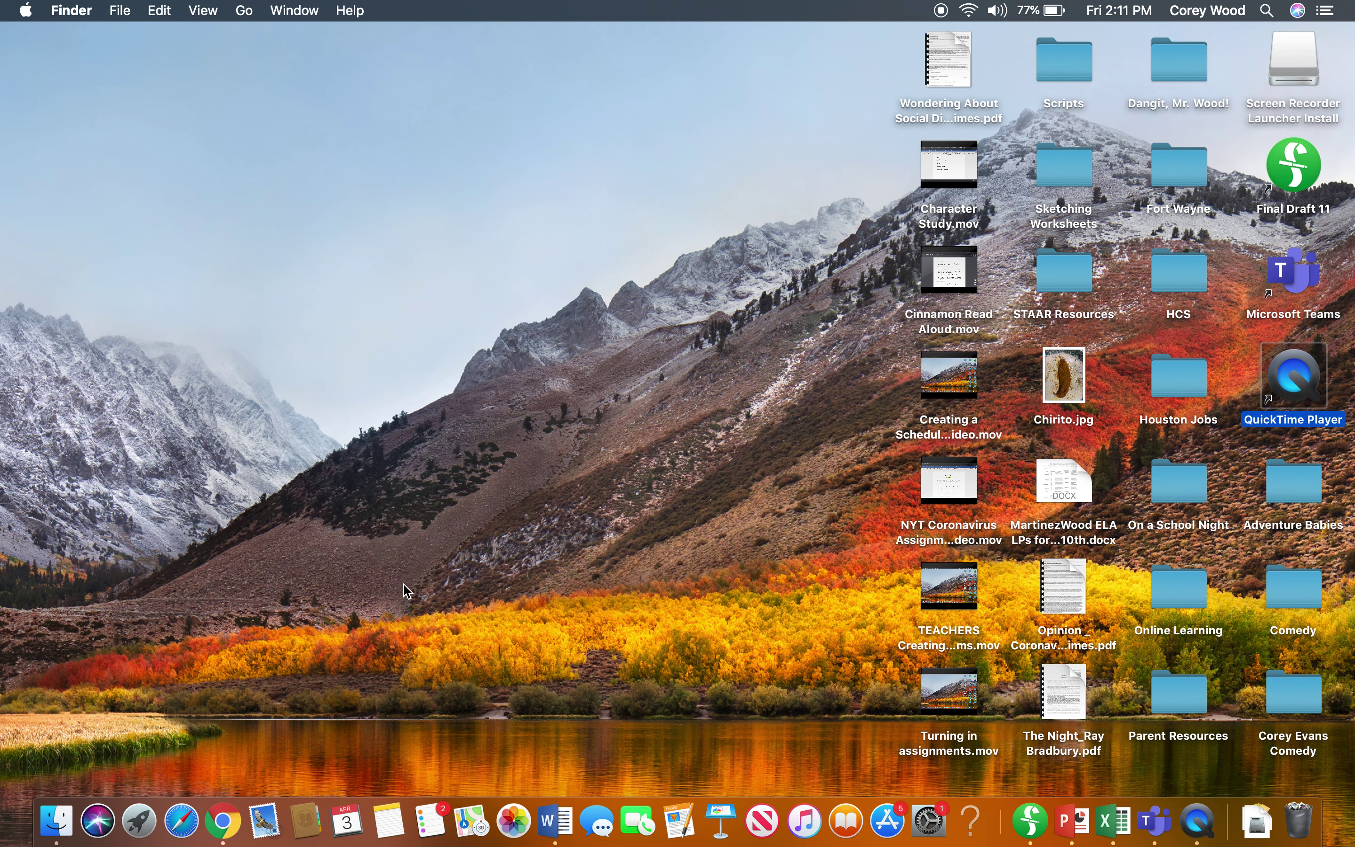
# Step: Bring the full-screen Chrome window showing the YouTube home page to the front
pyautogui.press('super+Tab')
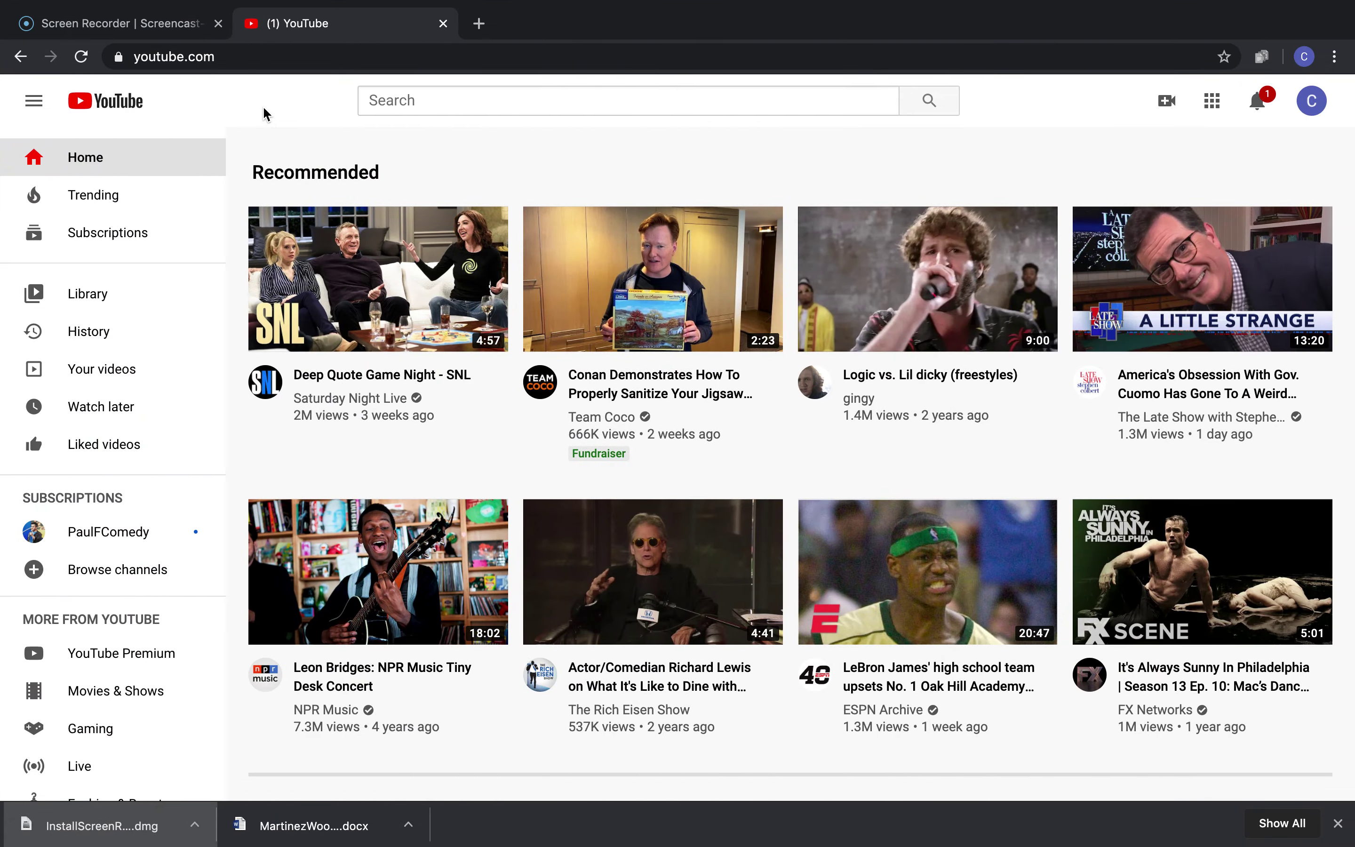
# Step: Switch to the Screencast-O-Matic Screen Recorder tab and scroll through the page and back up
pyautogui.click(115, 29)
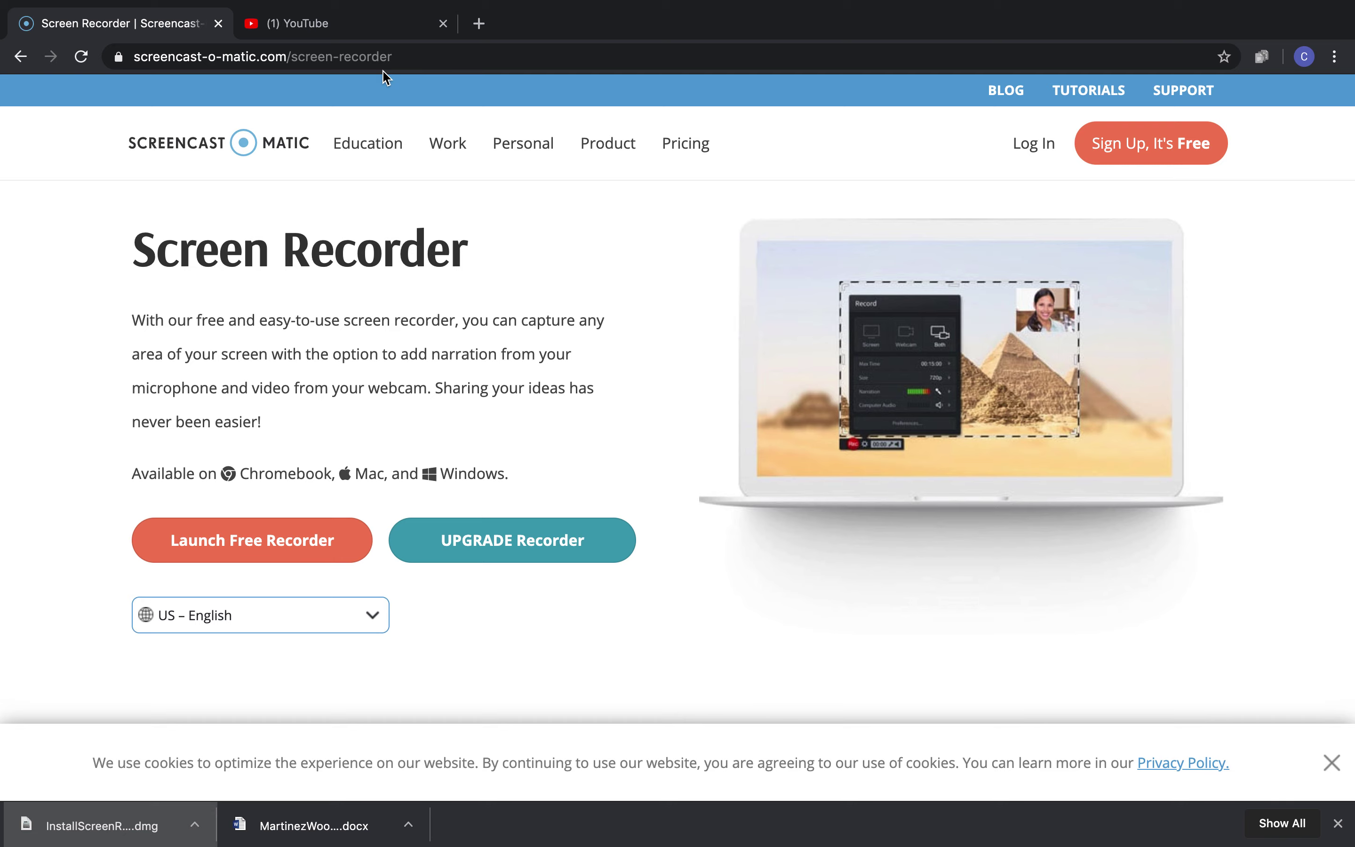
pyautogui.scroll(-10, 507, 392)
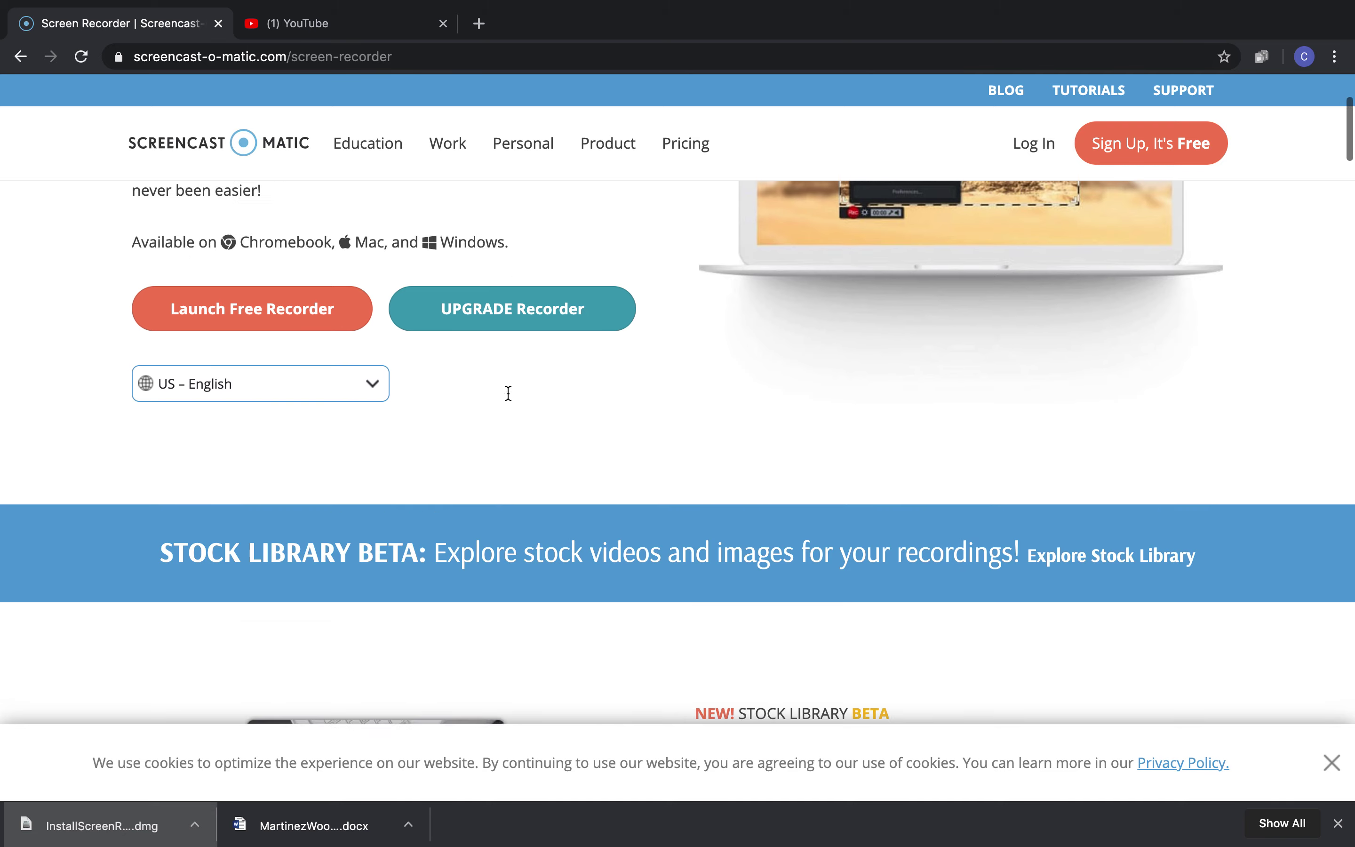
pyautogui.scroll(10, 508, 394)
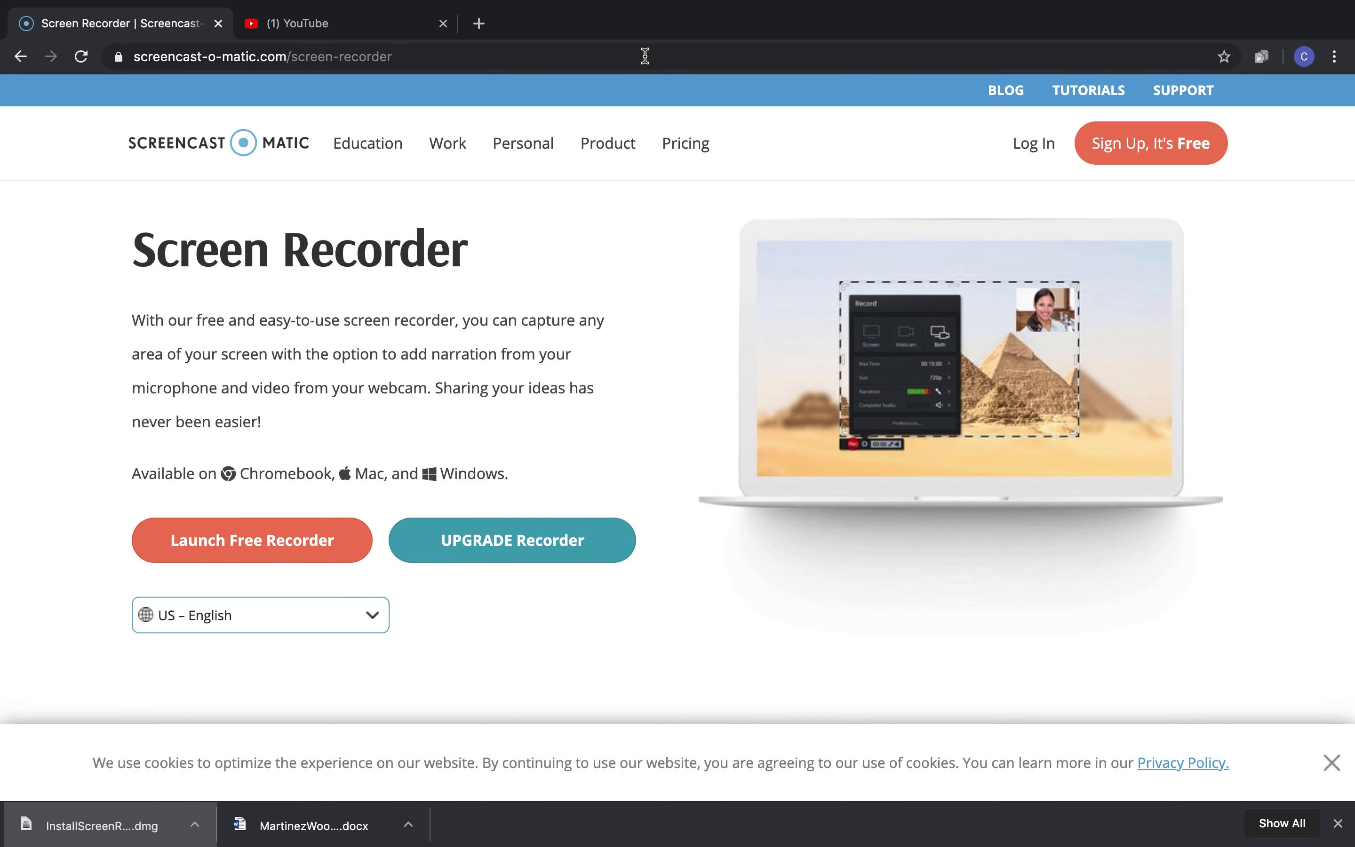
# Step: Bookmark the page under the name 'Screen Recorder'
pyautogui.click(1234, 58)
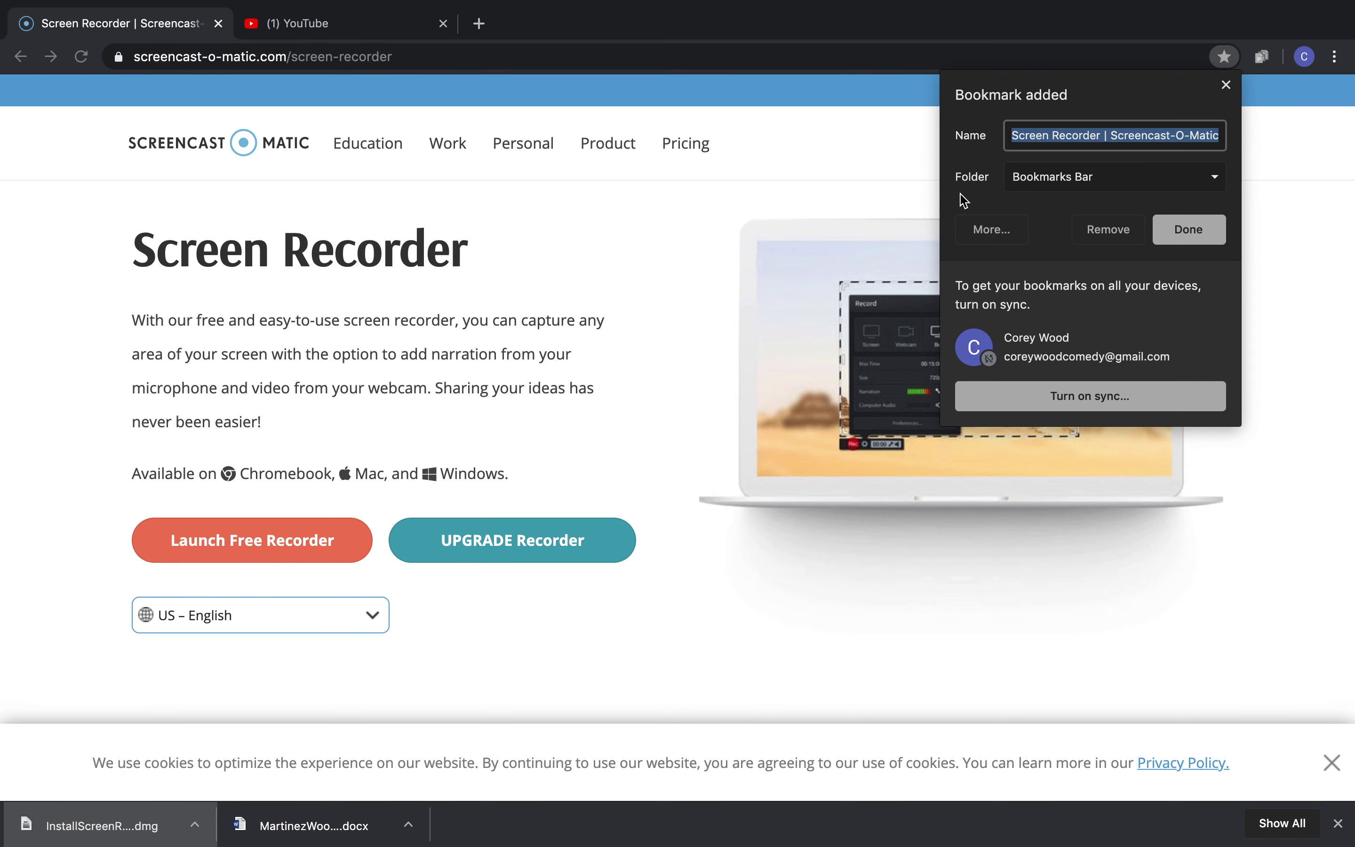
pyautogui.write('Scre')
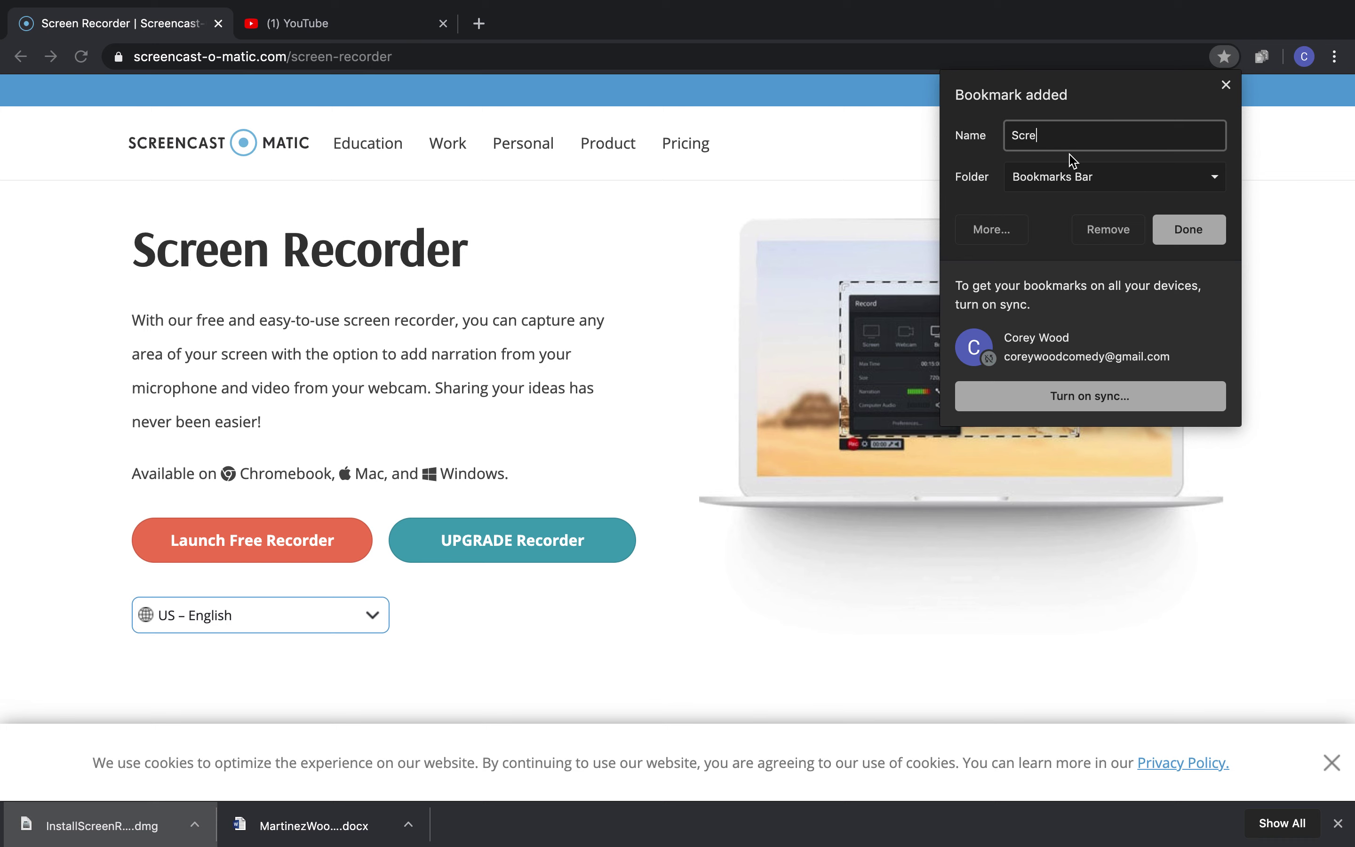
pyautogui.write('en Recorder')
pyautogui.click(1186, 229)
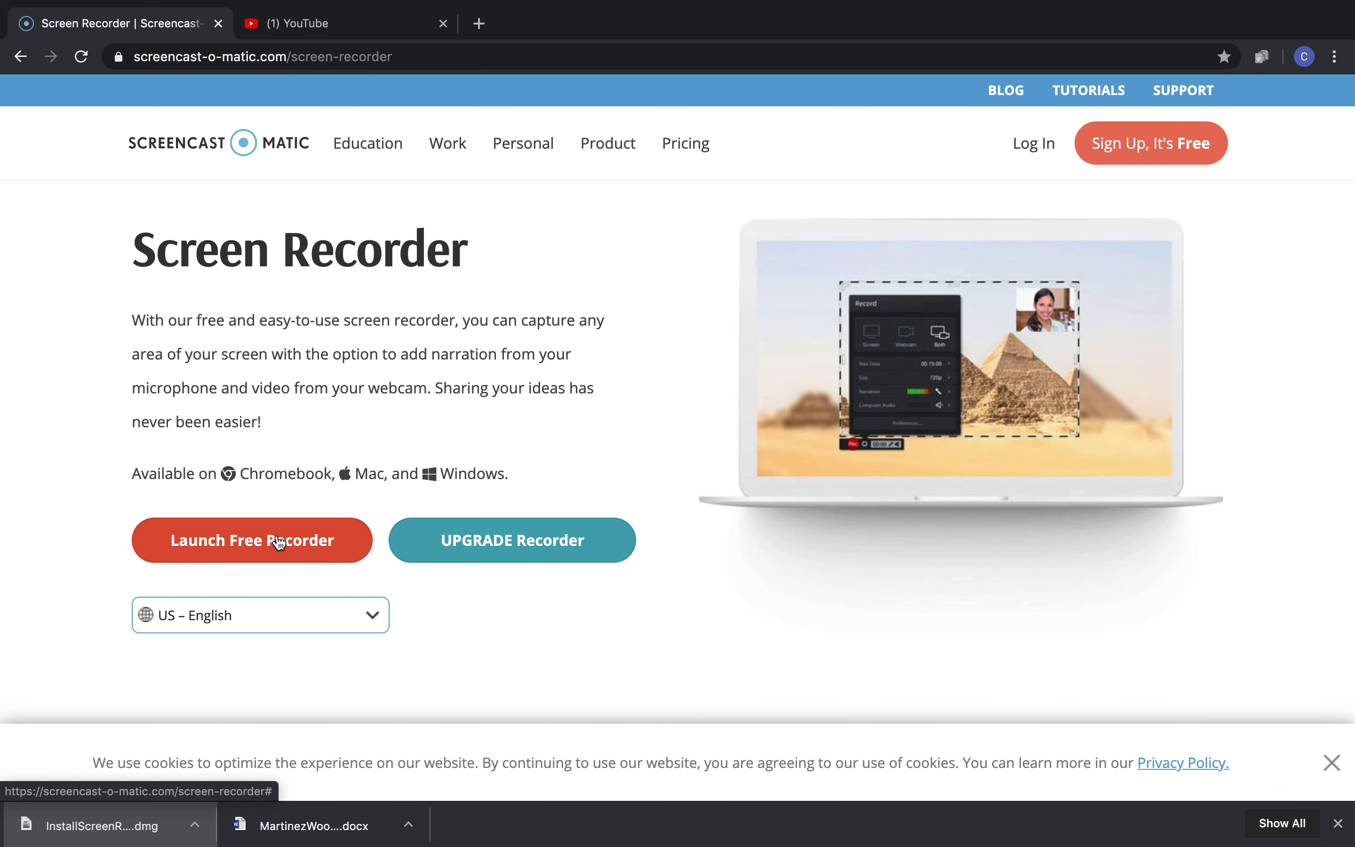
# Step: Launch the free recorder, allowing the site to open the Screen Recorder launcher
pyautogui.click(245, 545)
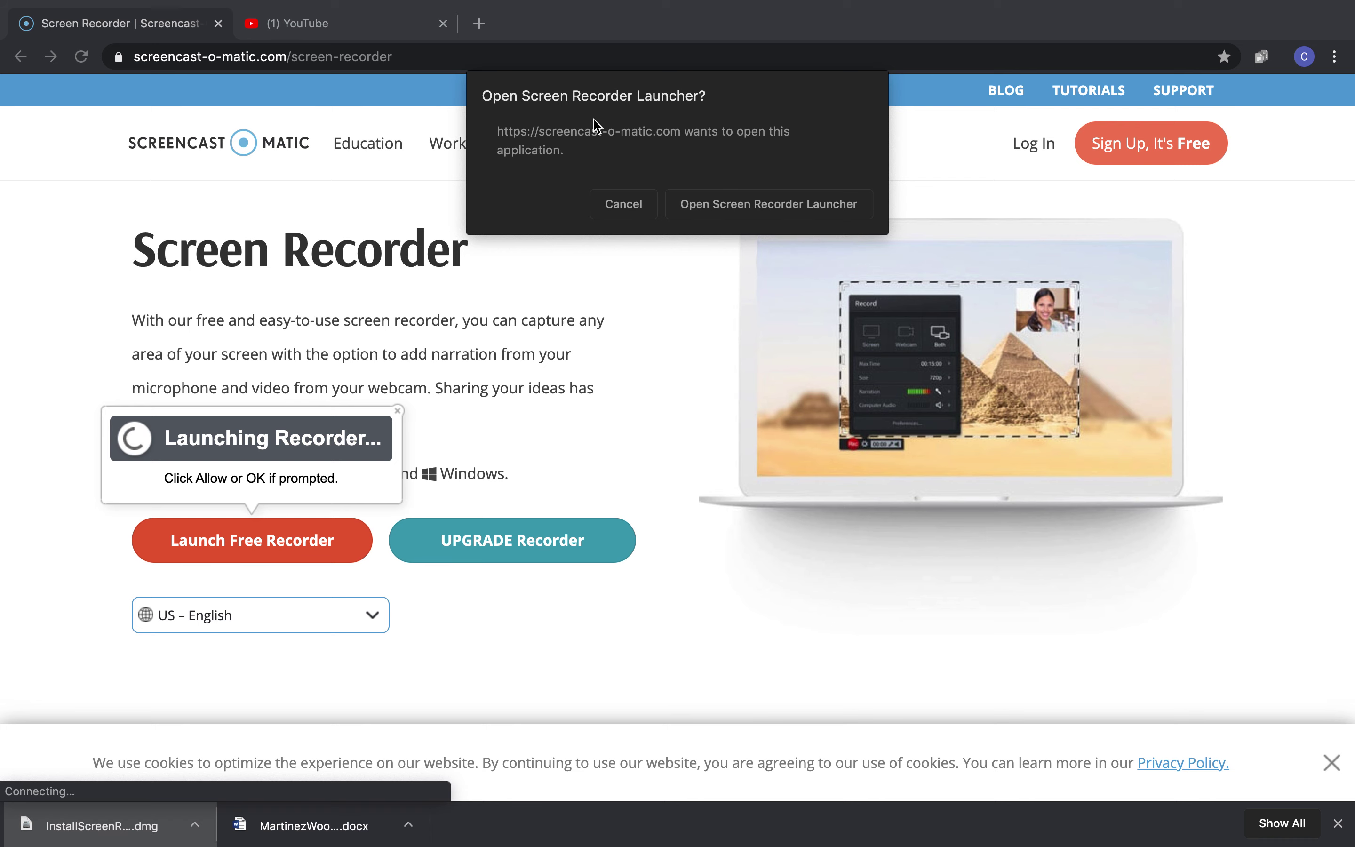
pyautogui.click(698, 206)
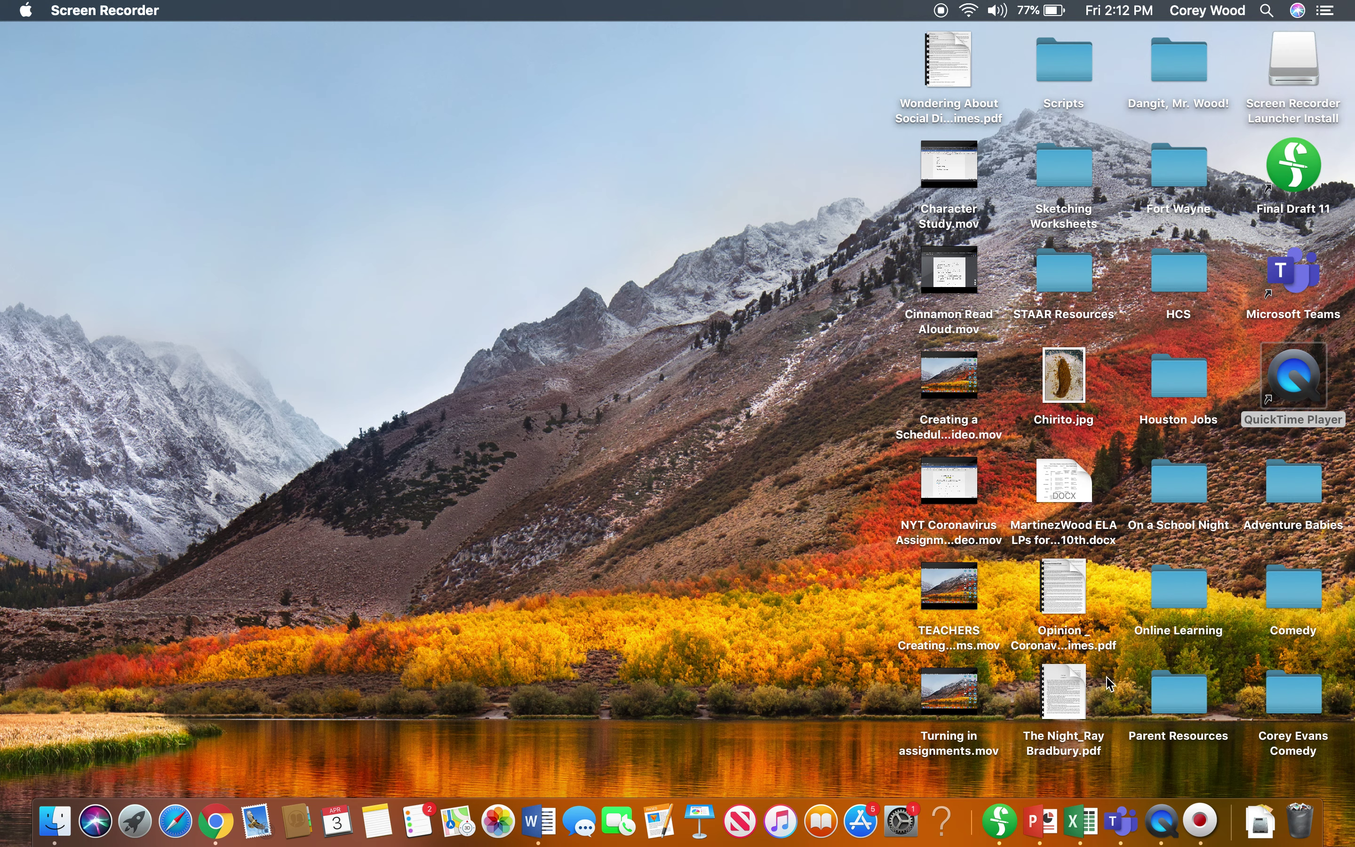
pyautogui.click(1196, 818)
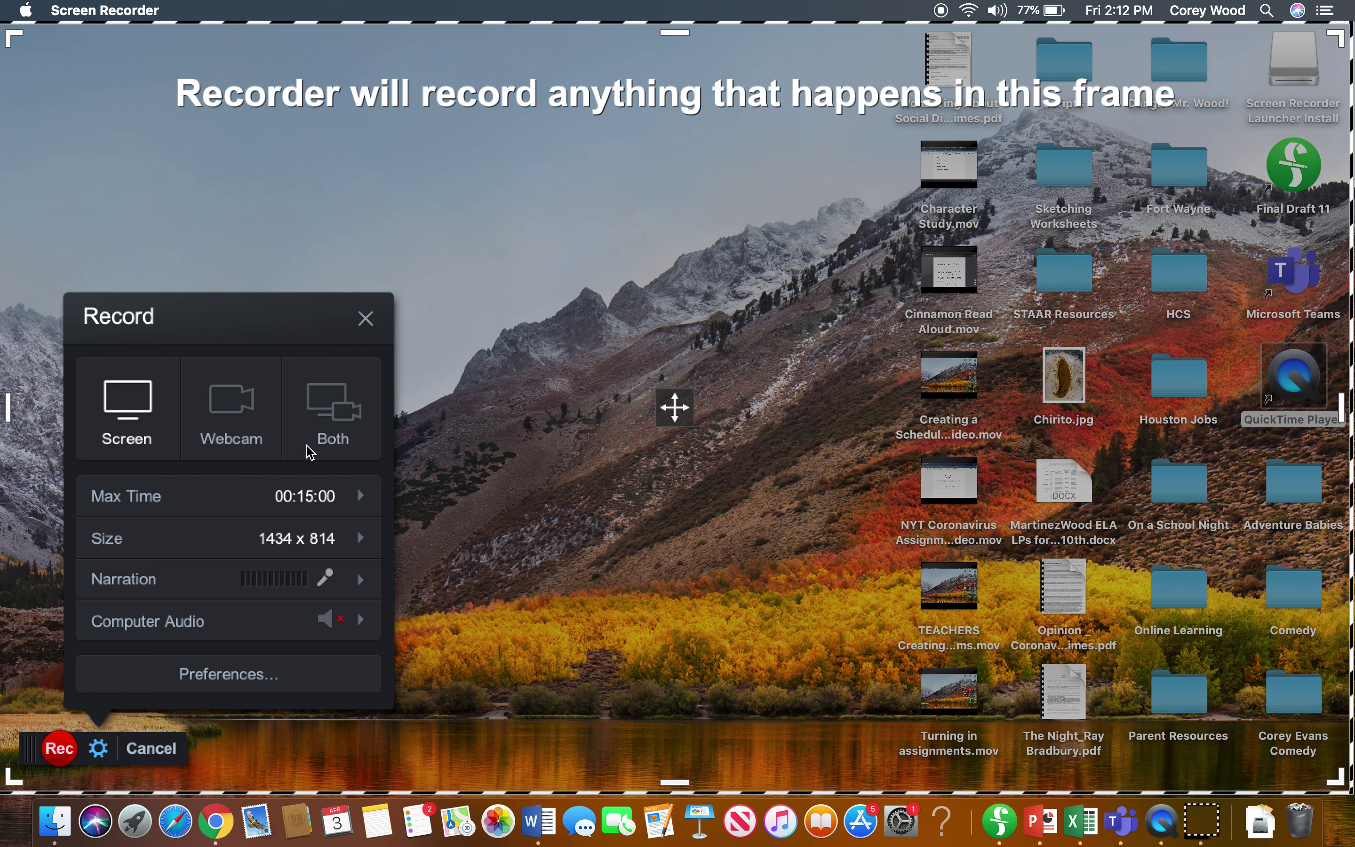
# Step: Check the Computer Audio setting, then record the full screen for about 25 seconds and pause
pyautogui.click(306, 627)
pyautogui.click(59, 748)
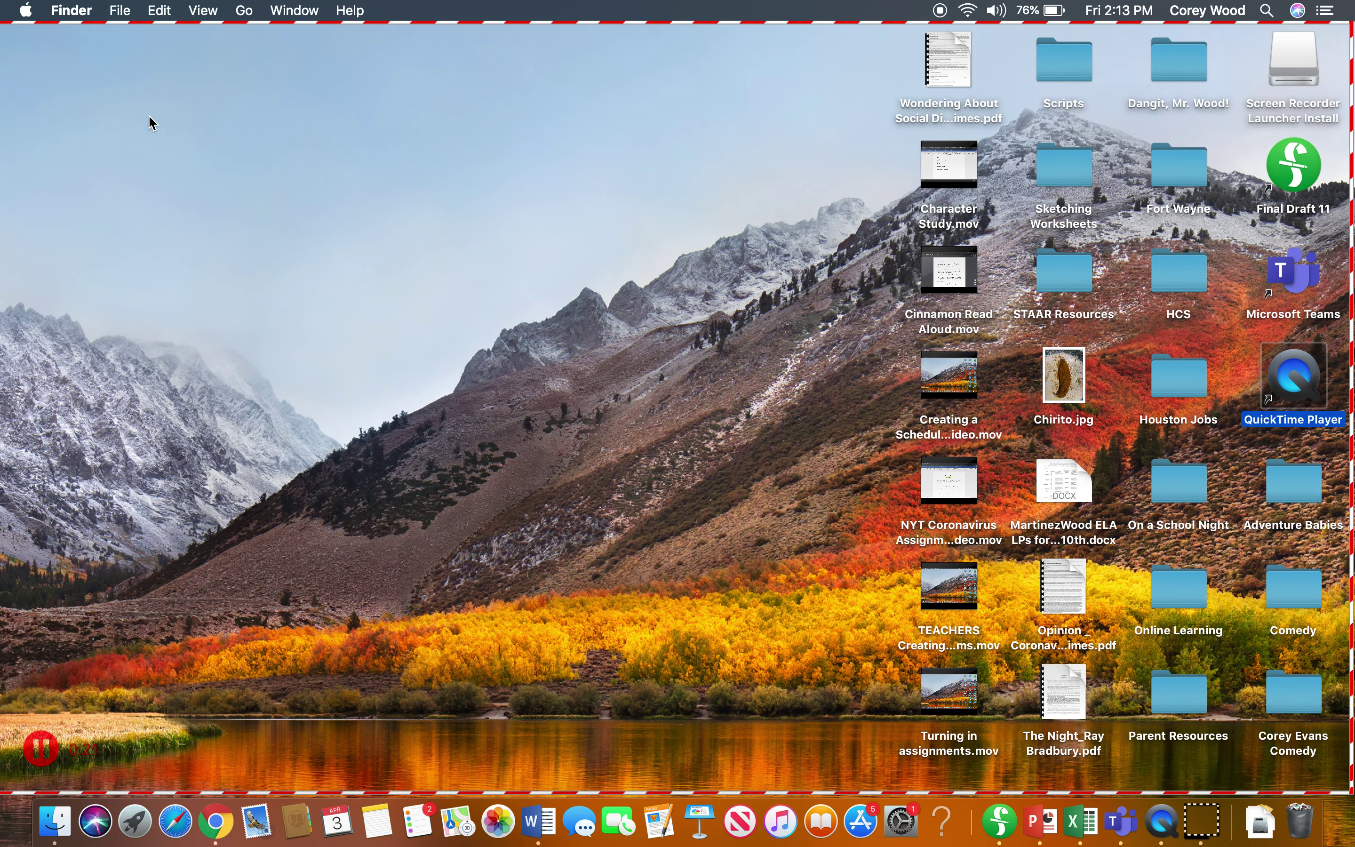
pyautogui.click(42, 751)
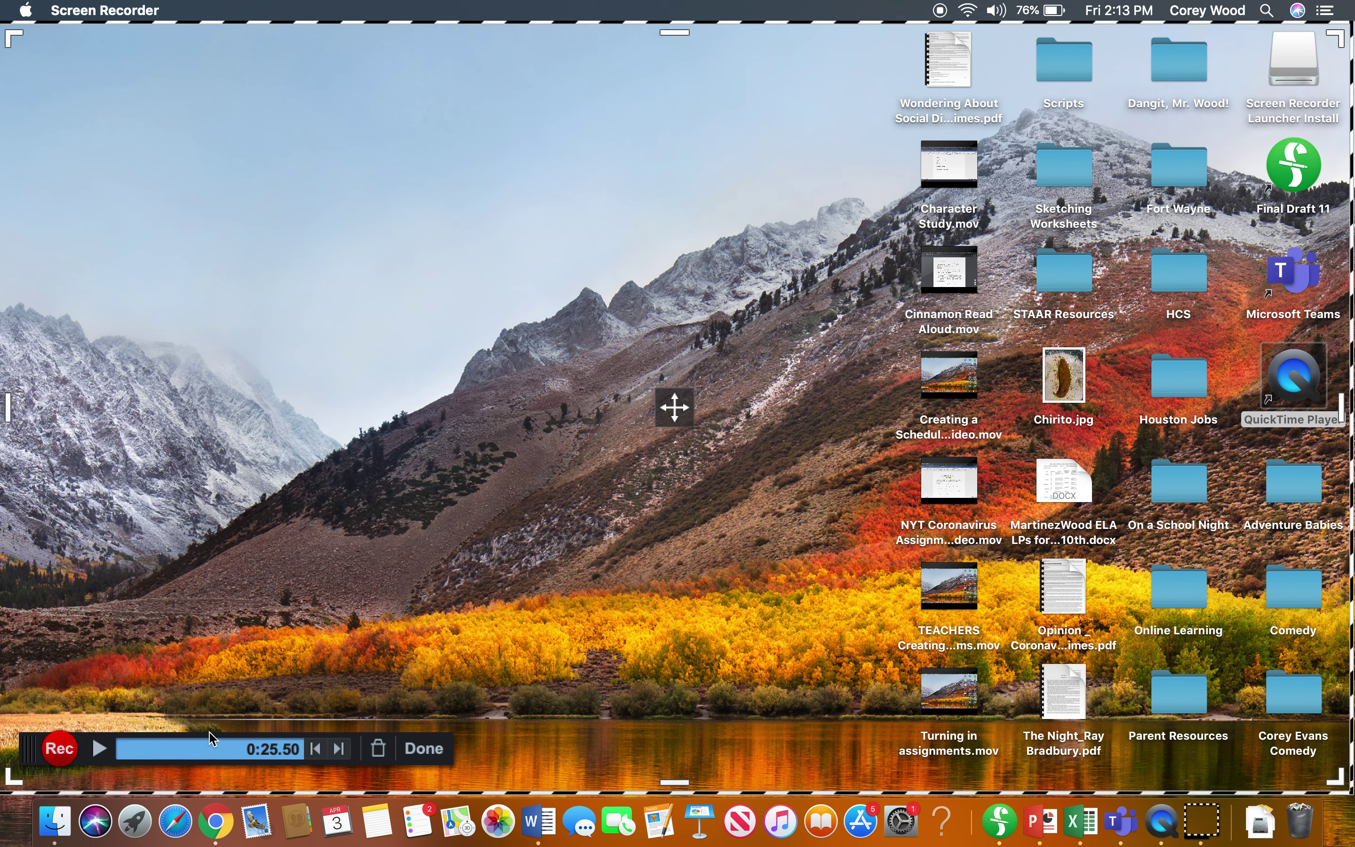
# Step: Finish the recording and choose Save / Upload, then Save As Video File
pyautogui.click(437, 755)
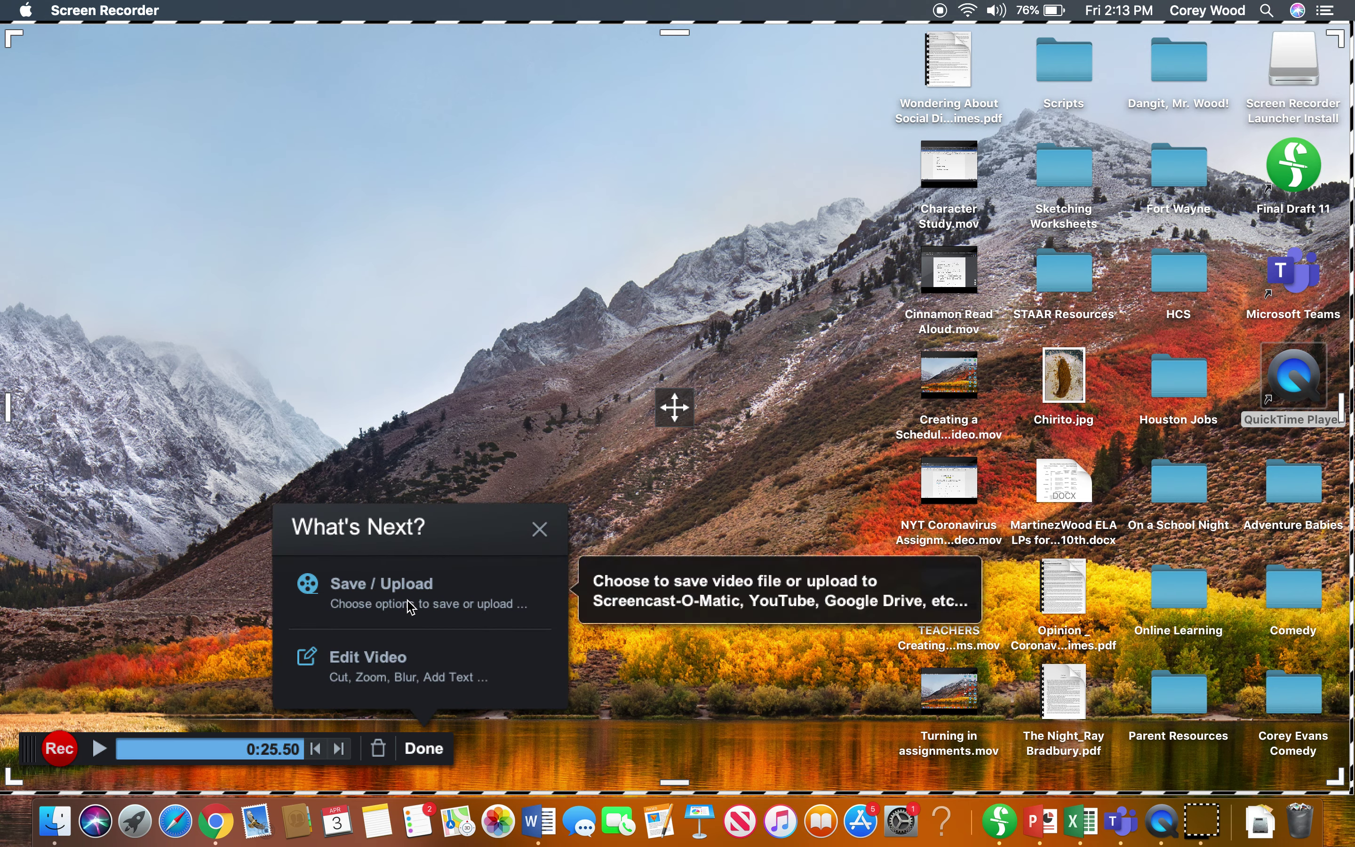
pyautogui.click(382, 594)
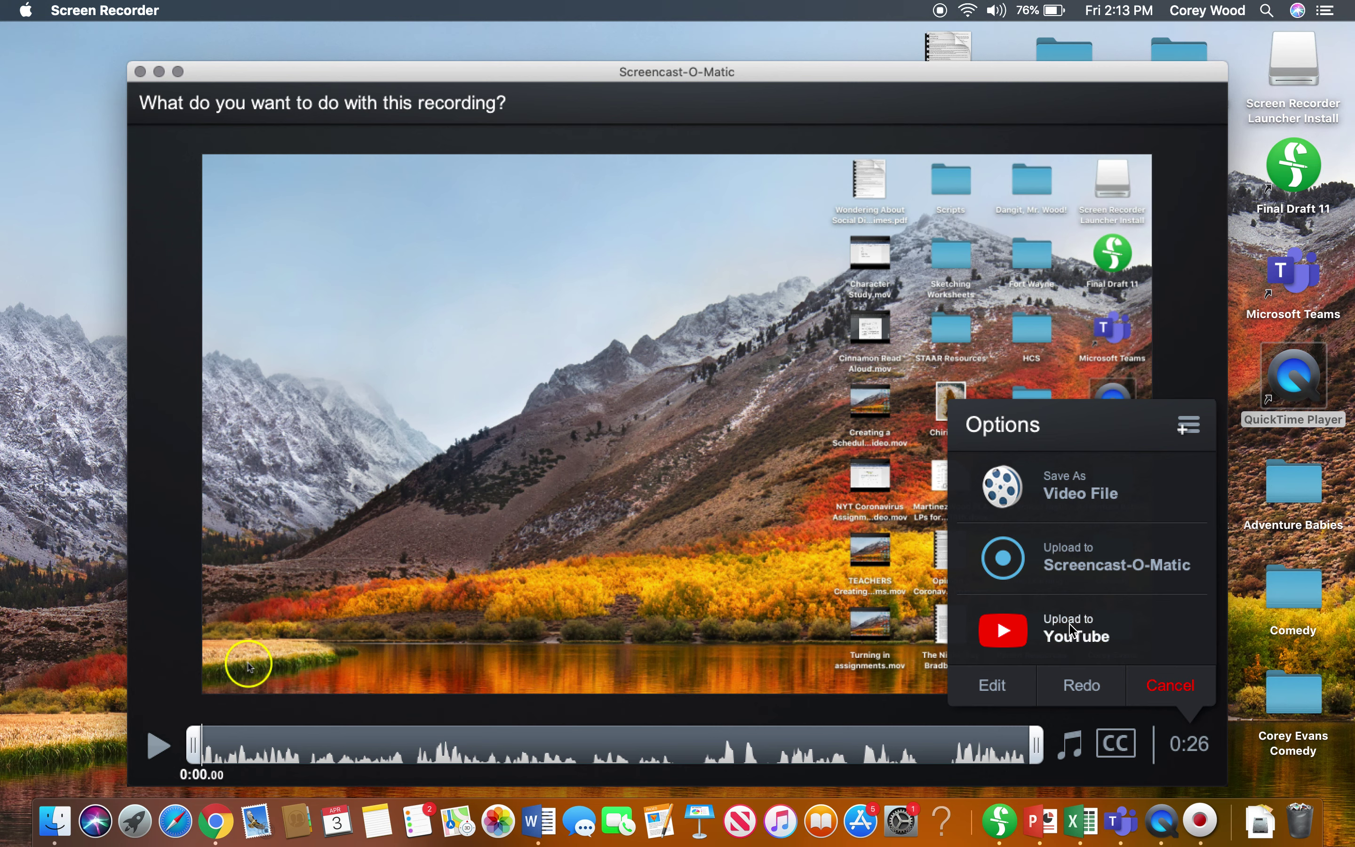
pyautogui.click(1062, 502)
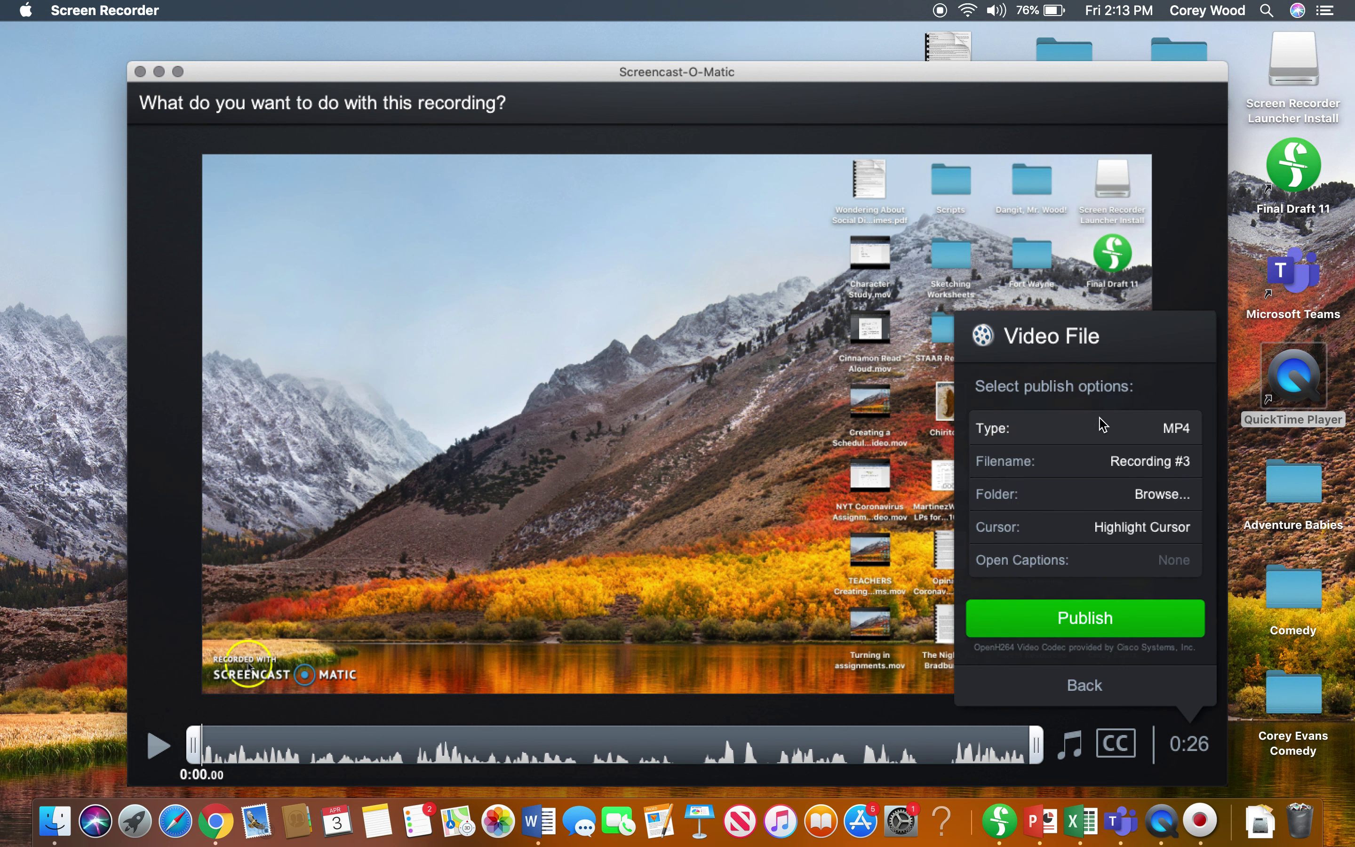
# Step: Name the MP4 'How to make an inference', set the Desktop as its folder, and publish it
pyautogui.click(1130, 465)
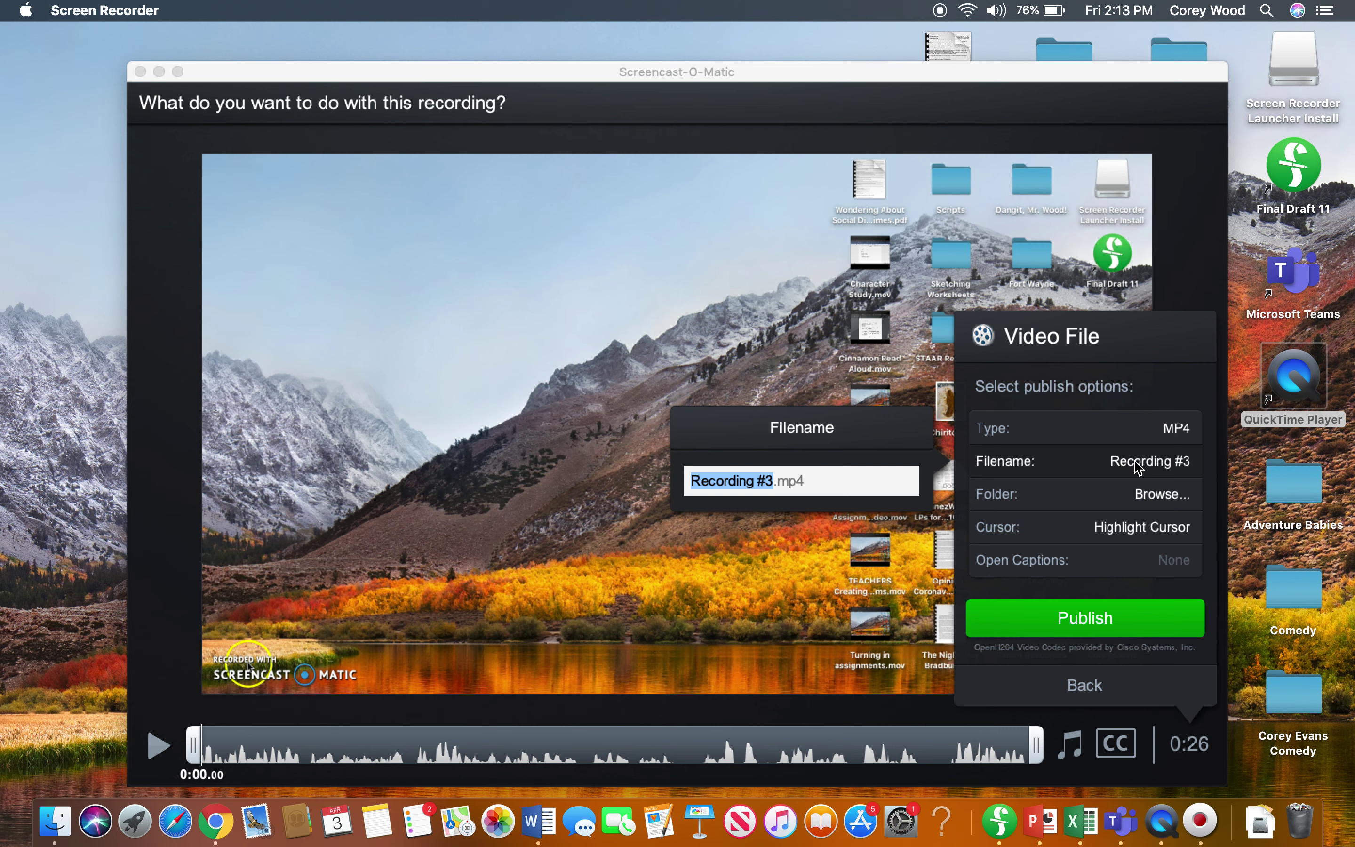
pyautogui.write('How ')
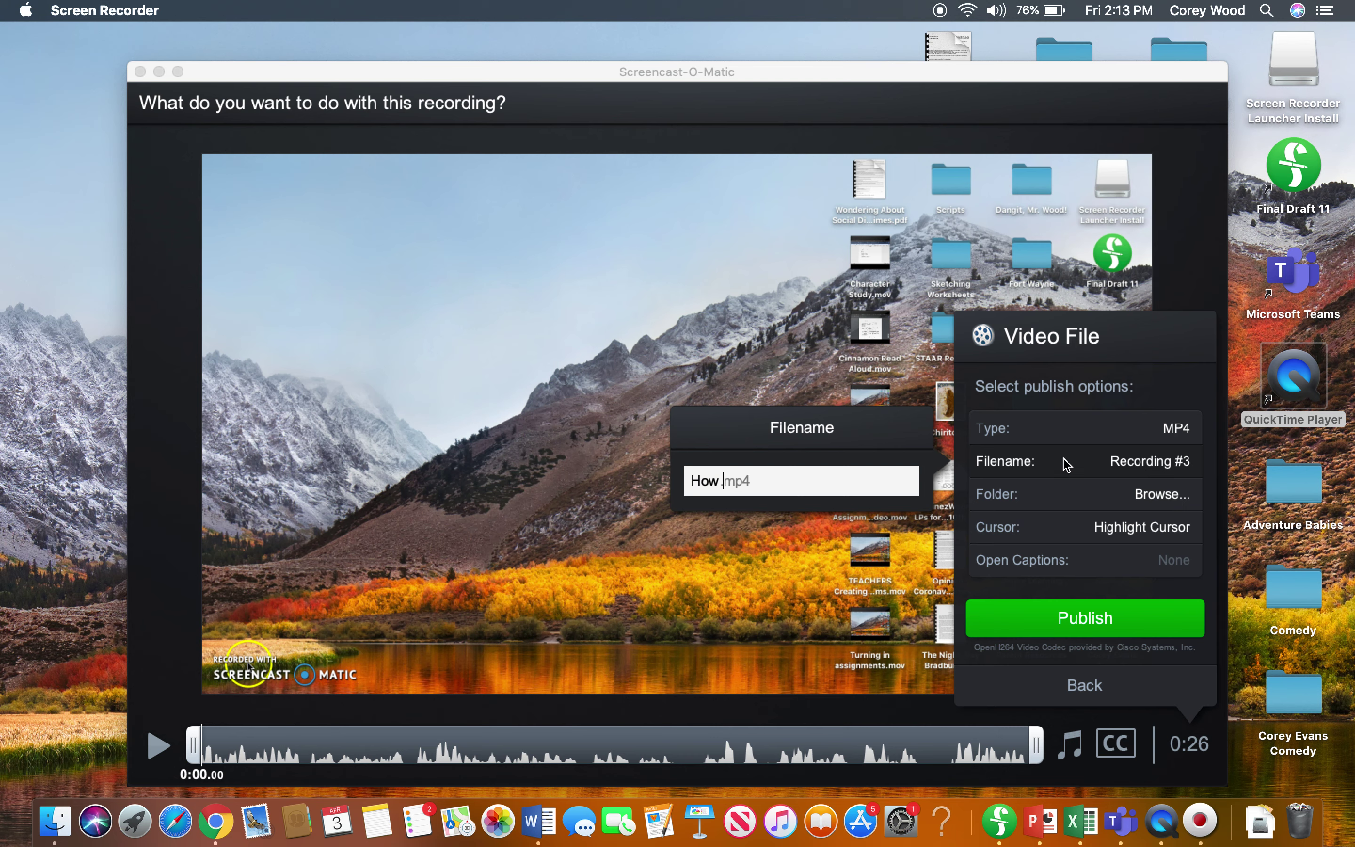
pyautogui.write('to make an inference')
pyautogui.press('Return')
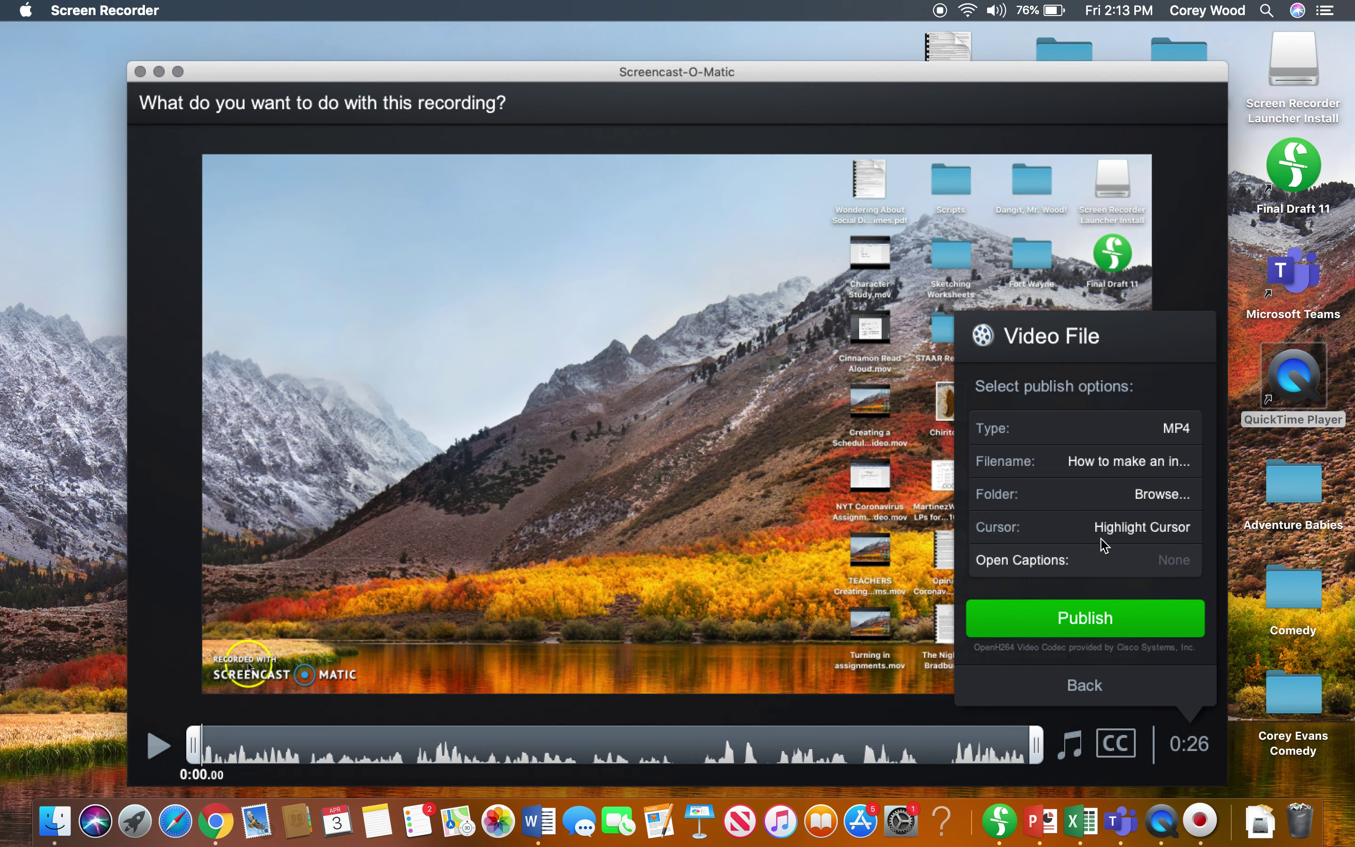
pyautogui.click(1108, 496)
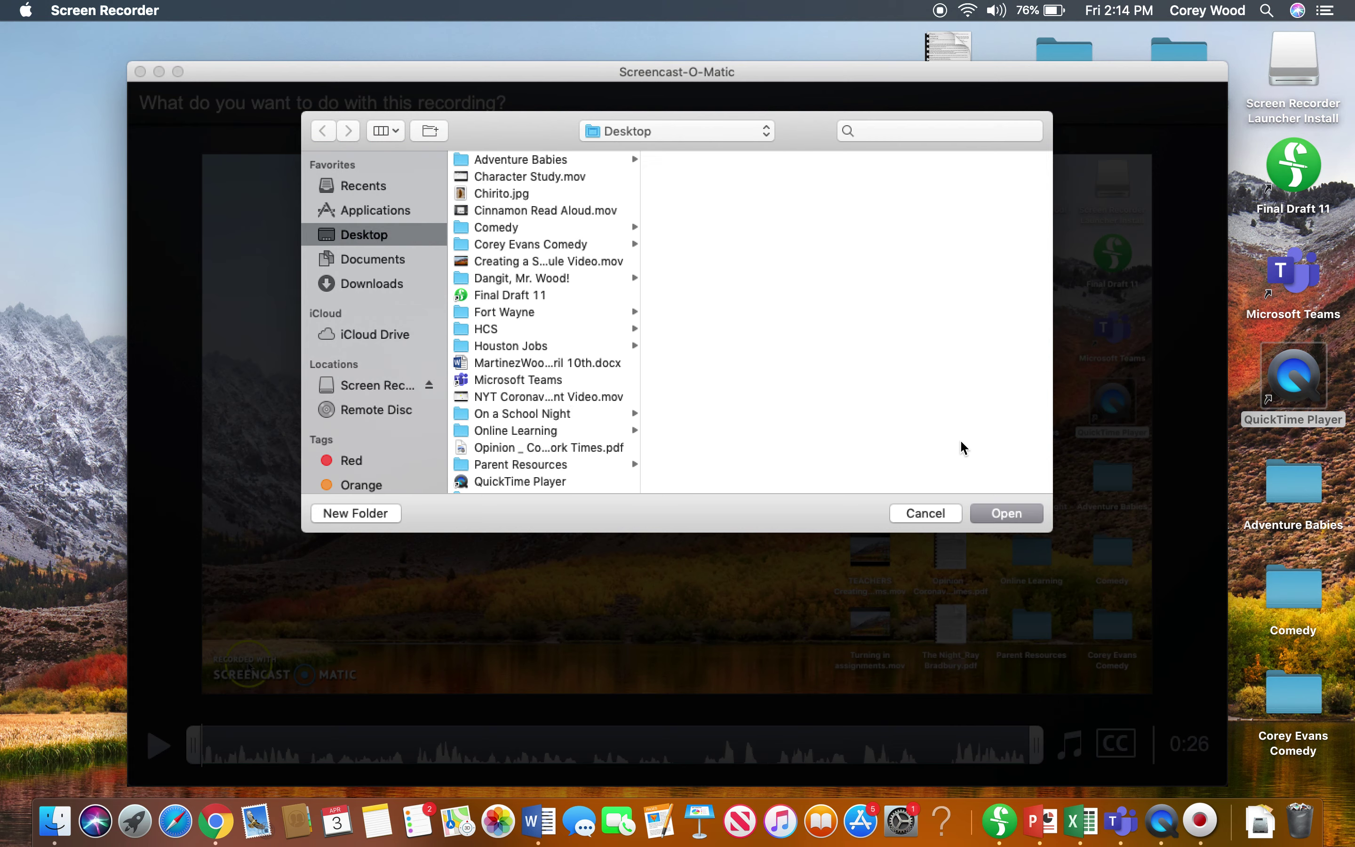
pyautogui.click(1008, 514)
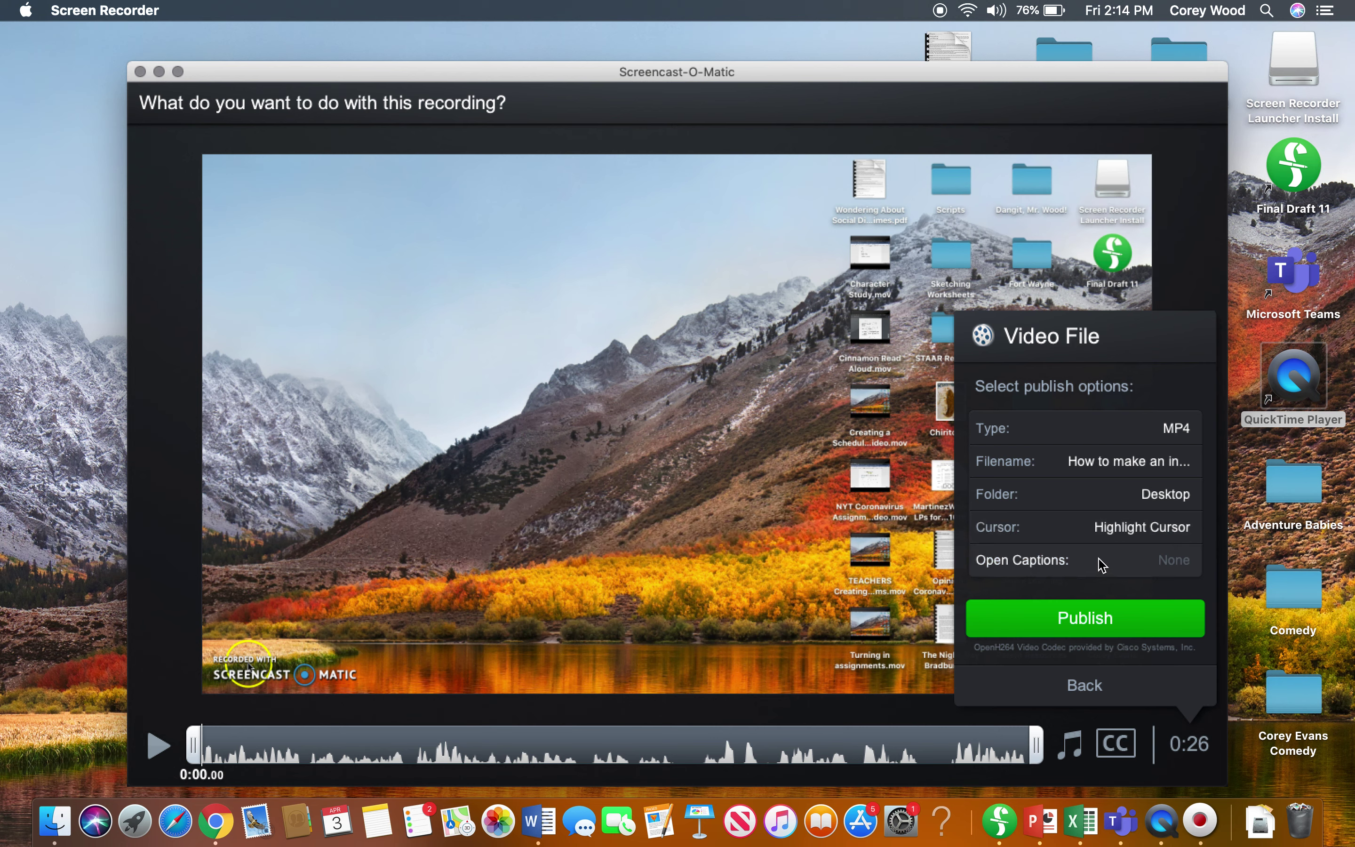
pyautogui.click(1096, 616)
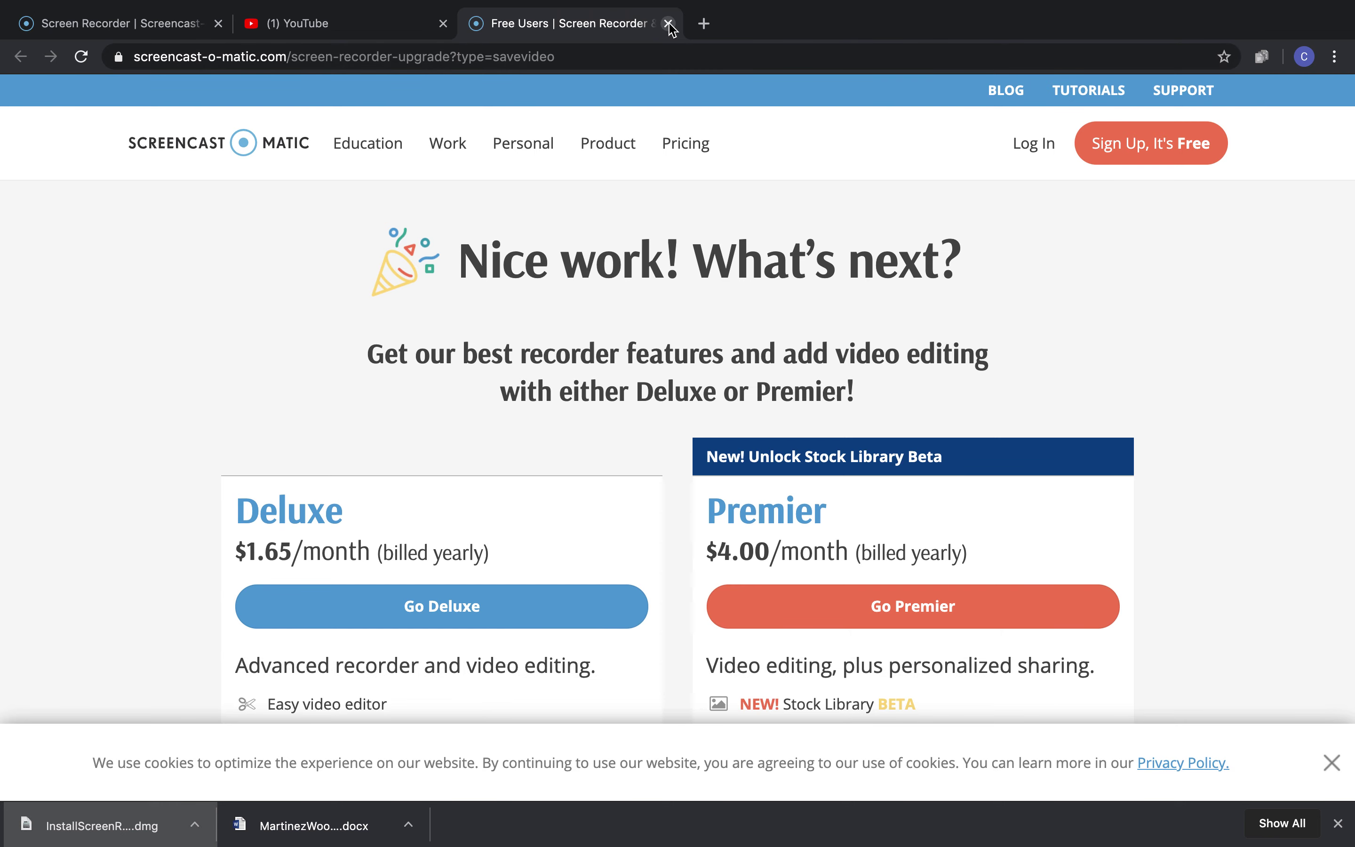
# Step: Close the 'Free Users' upgrade page in Chrome
pyautogui.click(669, 25)
# Step: Open How to make an inference.mp4 from the Desktop for playback
pyautogui.hotkey('ctrl', 'Left')
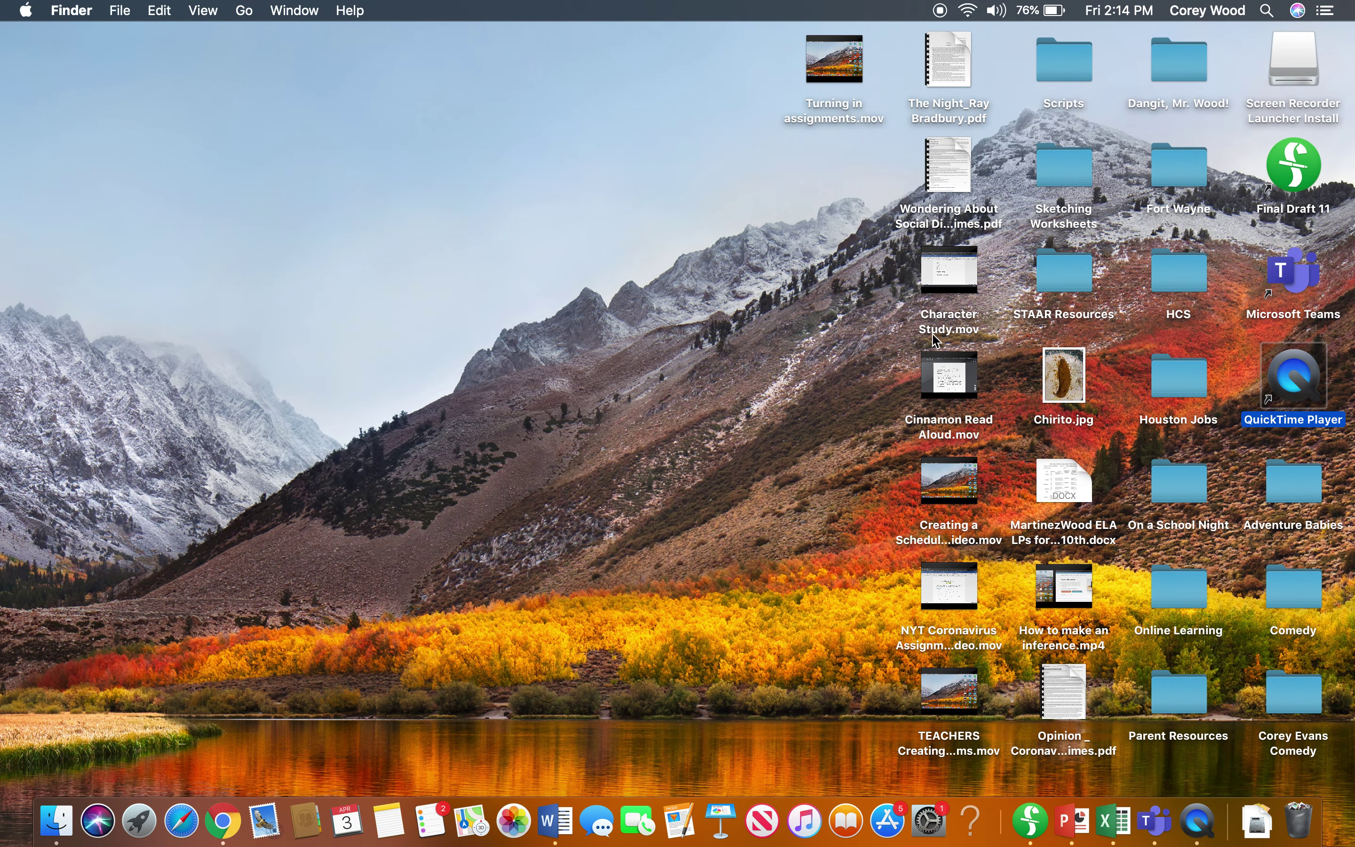
pyautogui.moveTo(963, 394)
pyautogui.moveTo(1062, 589)
pyautogui.doubleClick(1062, 619)
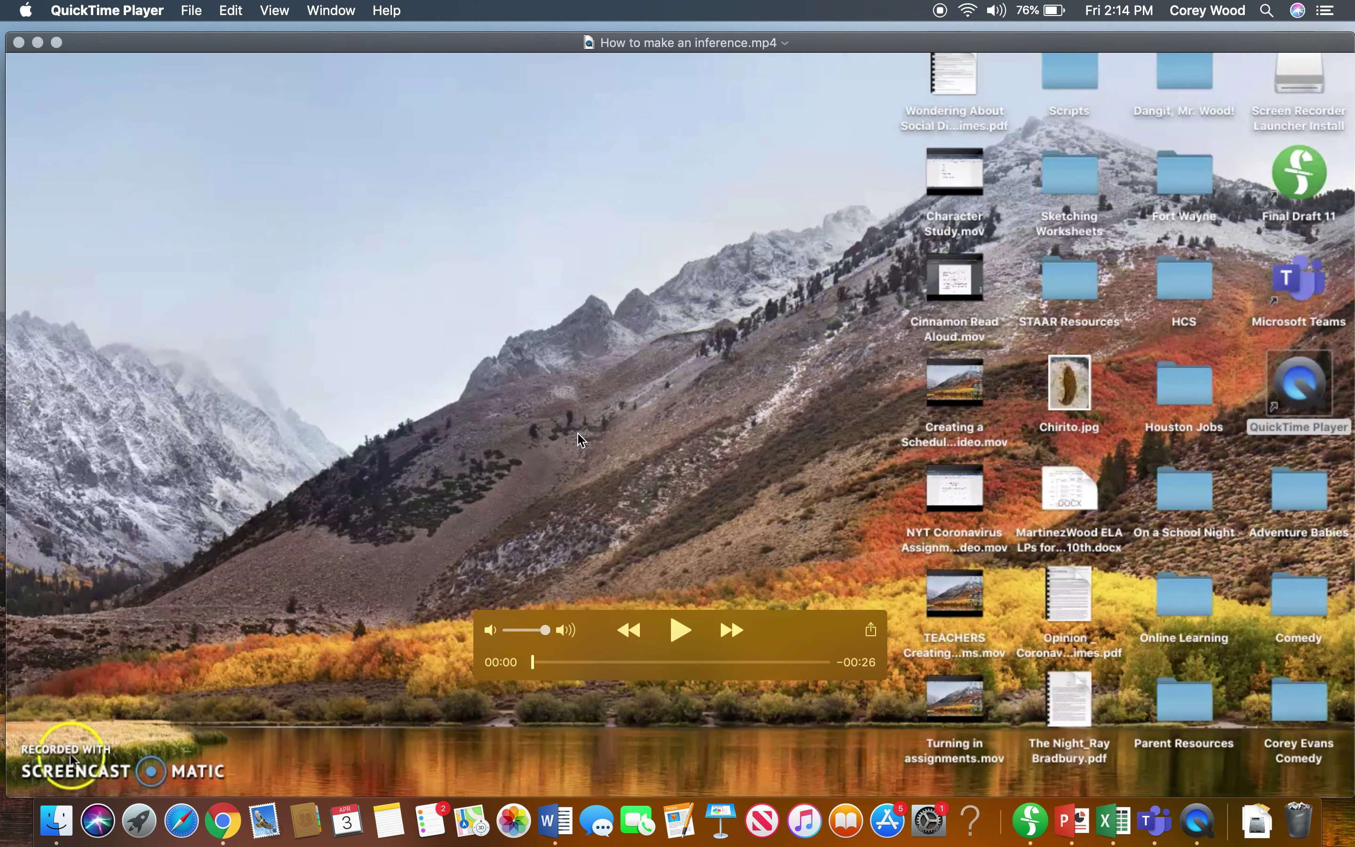
# Step: Play, pause and scrub to the recording's end, then close it and return to Chrome
pyautogui.click(678, 630)
pyautogui.click(681, 630)
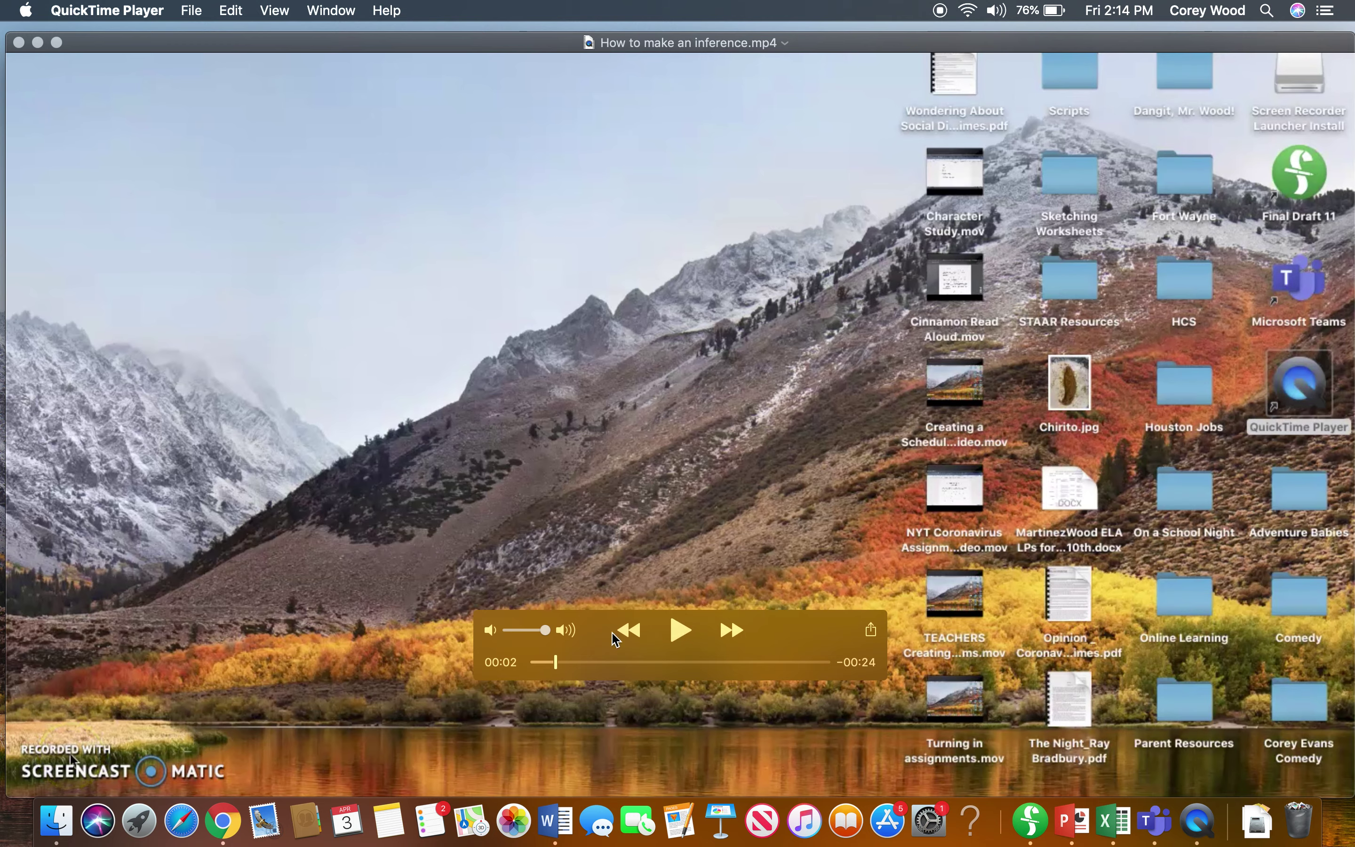
pyautogui.moveTo(554, 662); pyautogui.dragTo(794, 663)
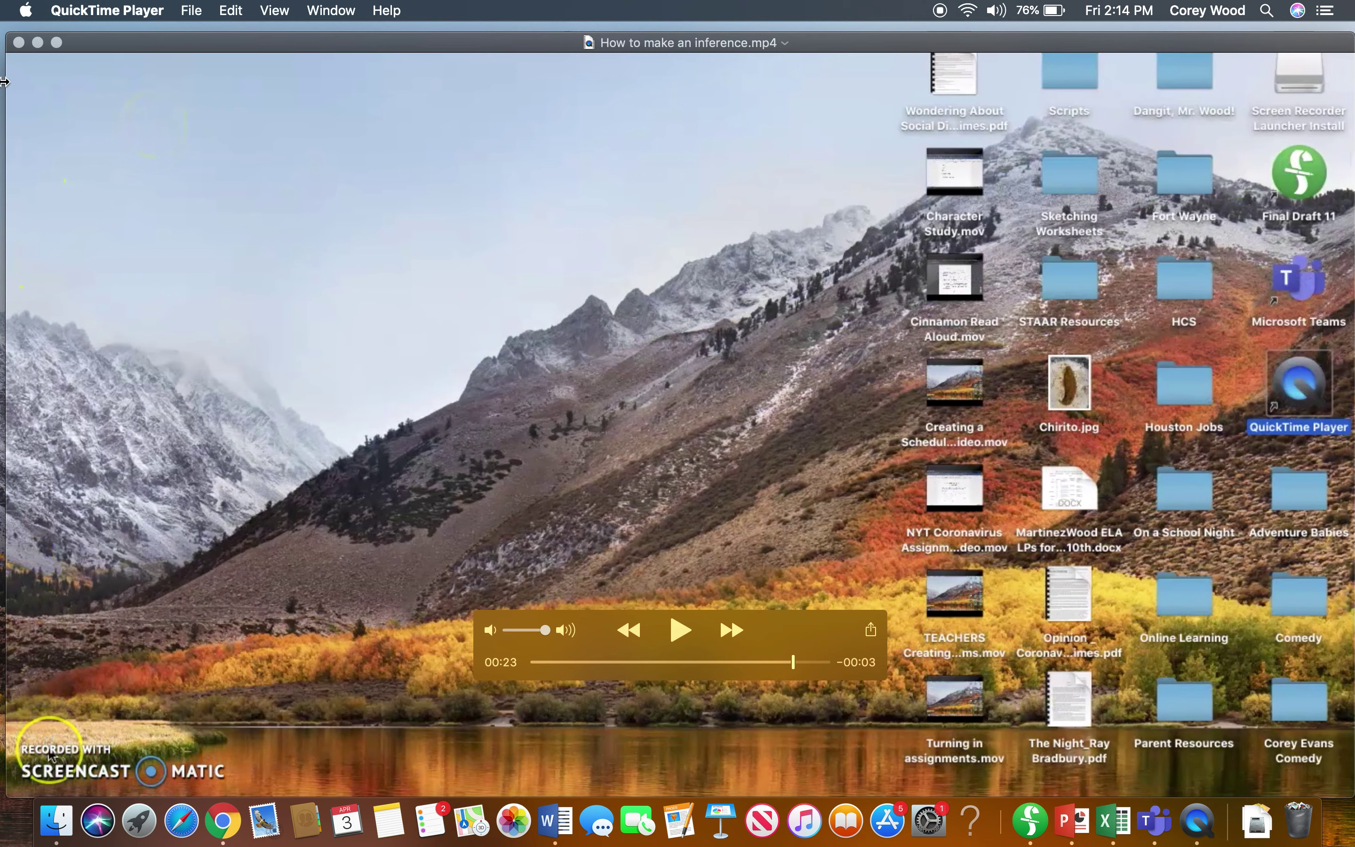
pyautogui.click(23, 40)
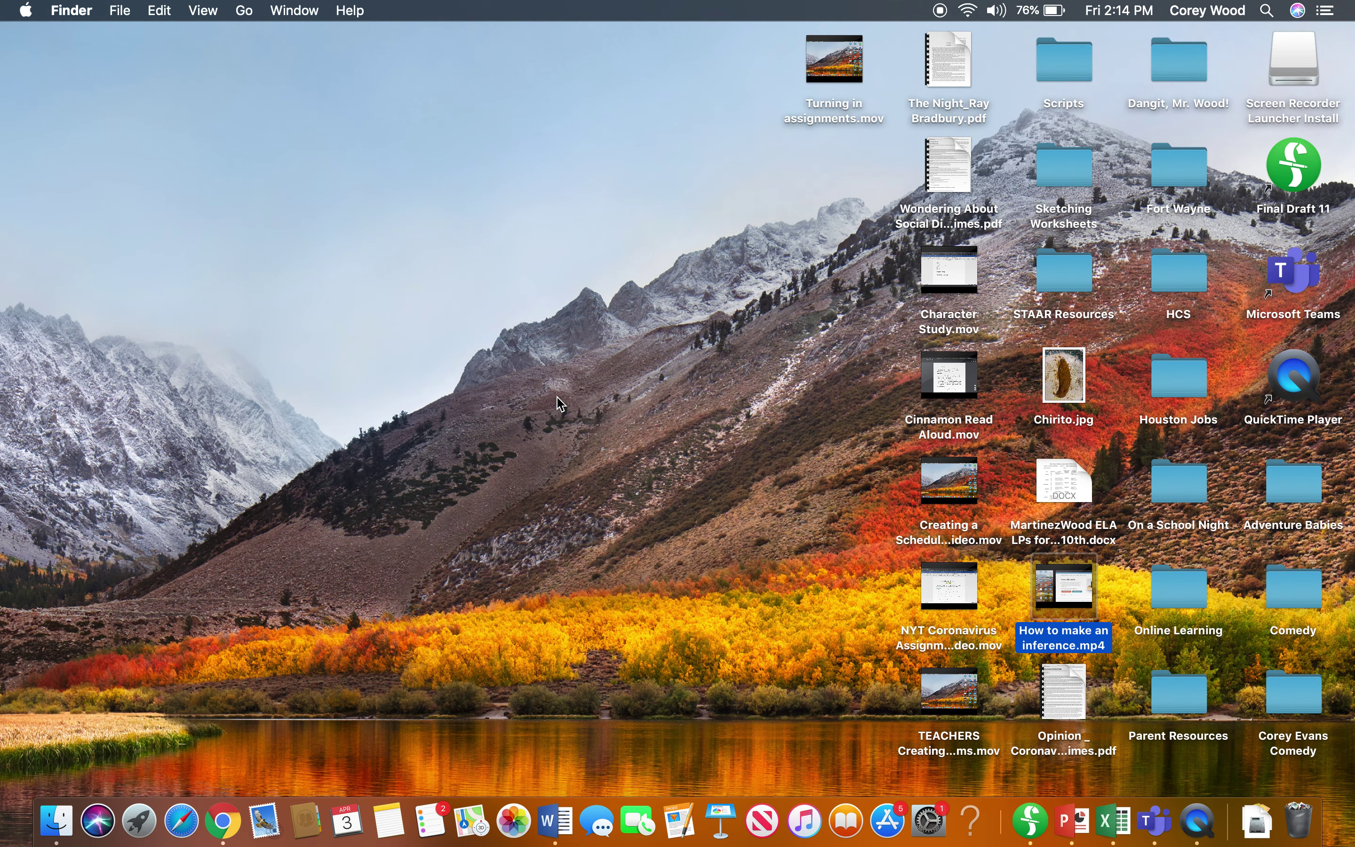
pyautogui.hotkey('ctrl', 'Right')
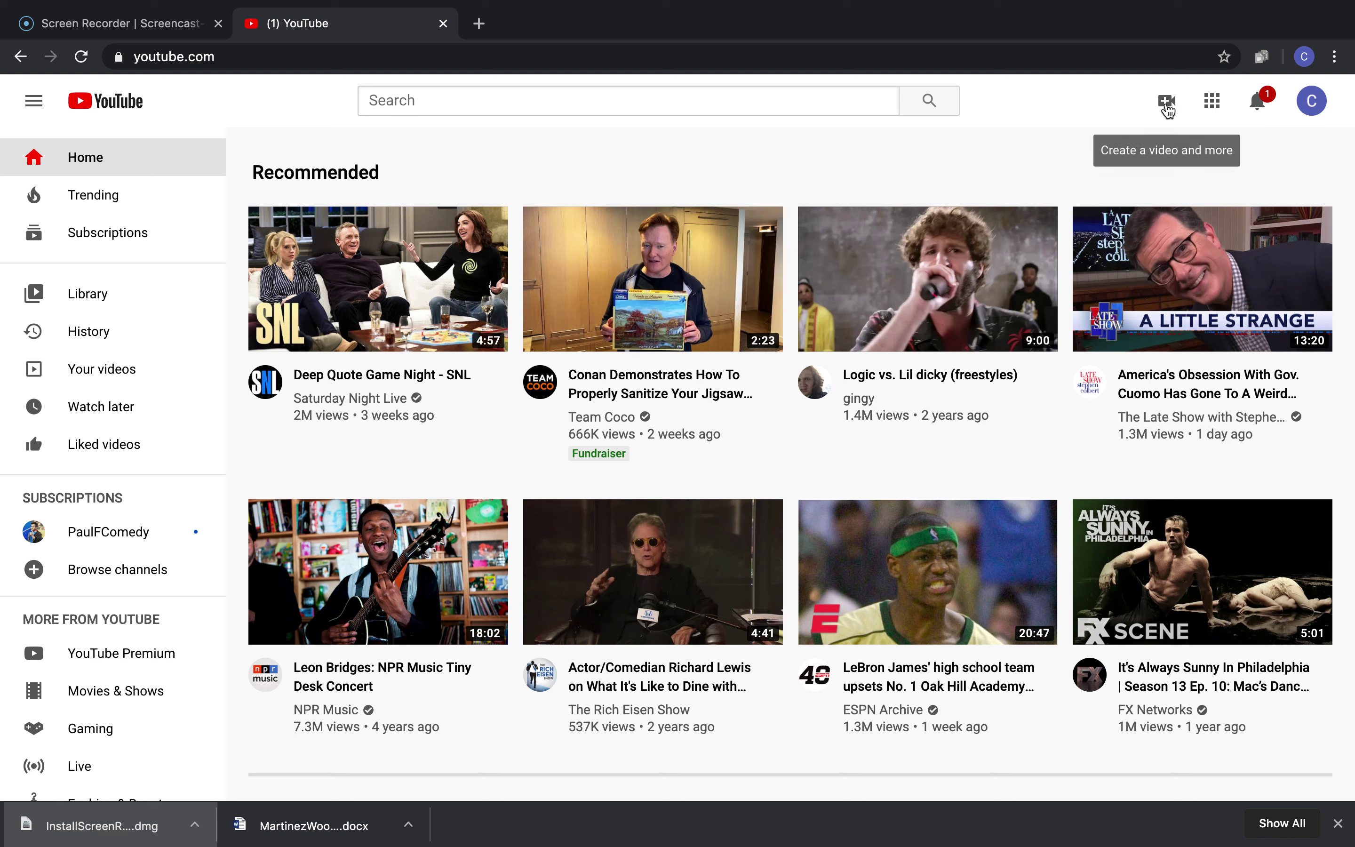
# Step: Choose Upload video from the YouTube header's Create menu
pyautogui.click(1168, 109)
pyautogui.click(1223, 148)
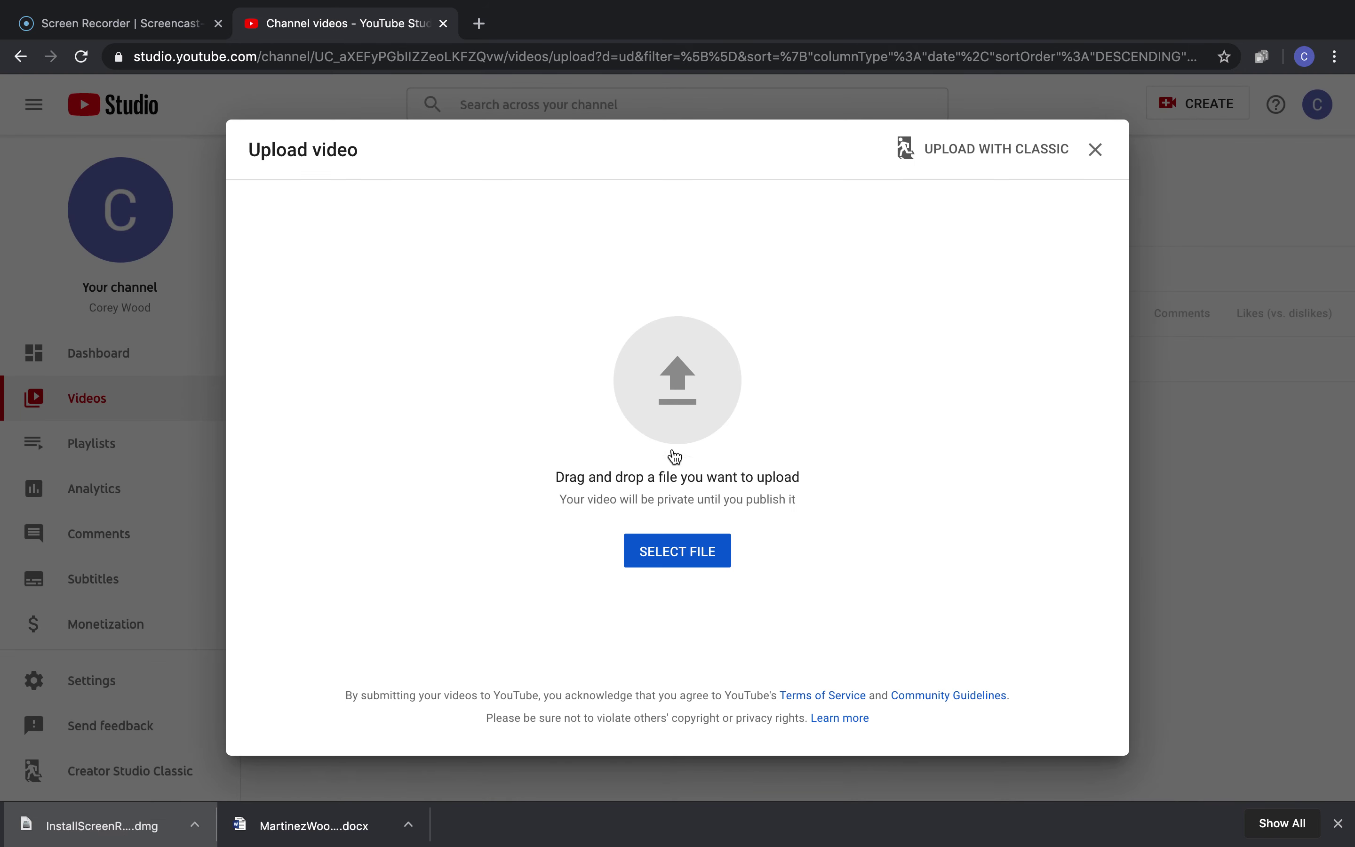
# Step: Upload How to make an inference.mp4 from the Desktop as a new YouTube Studio draft
pyautogui.click(661, 547)
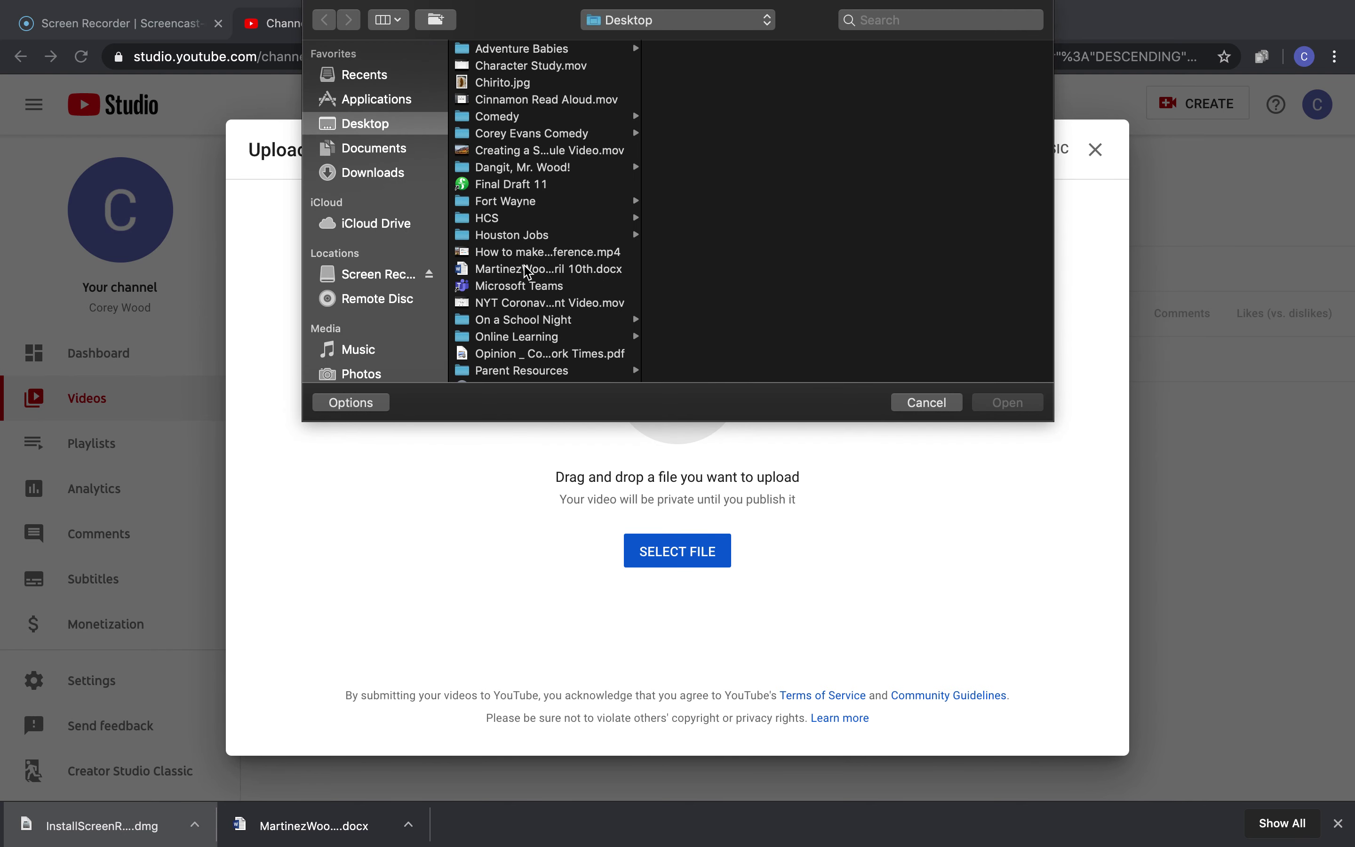
pyautogui.doubleClick(522, 253)
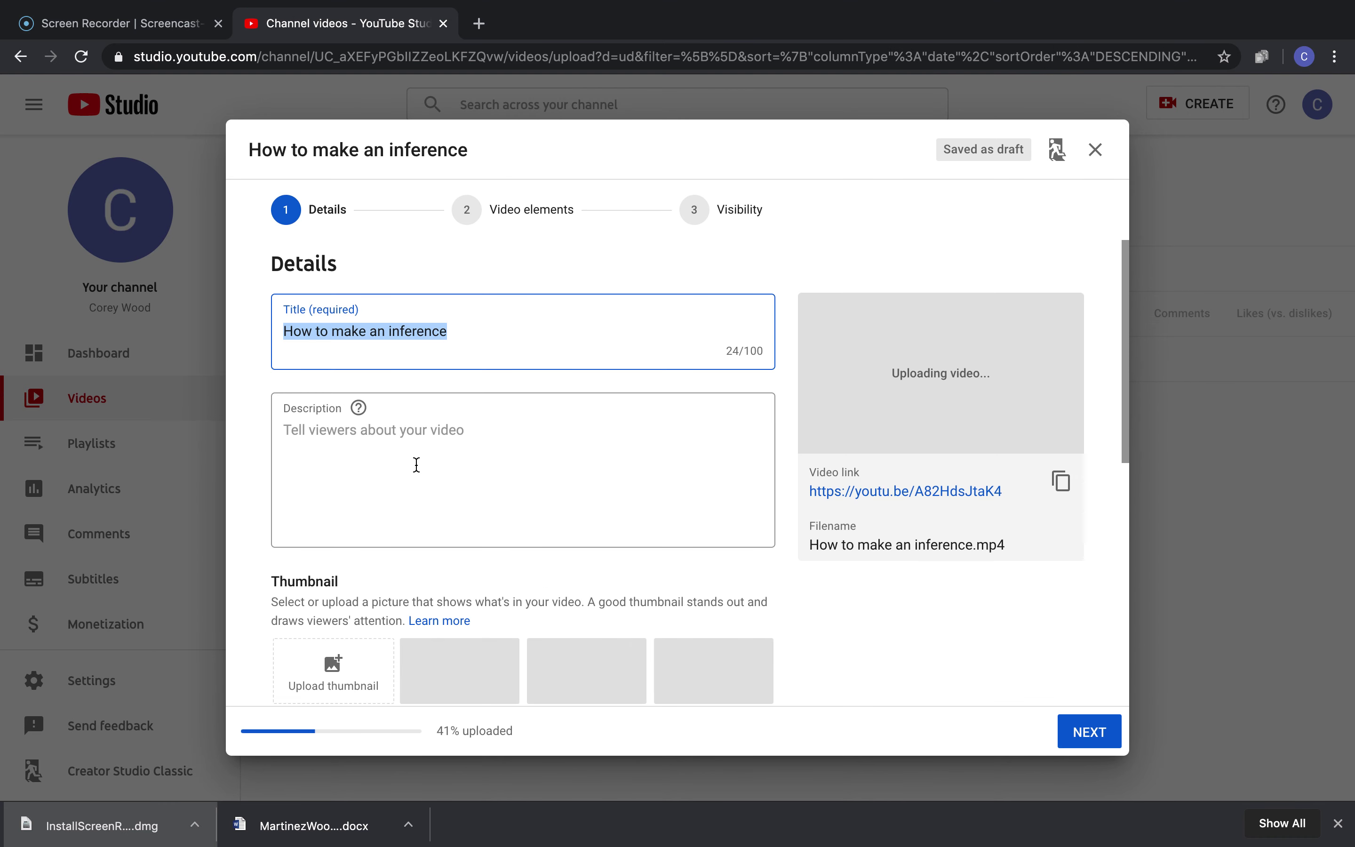
pyautogui.click(417, 465)
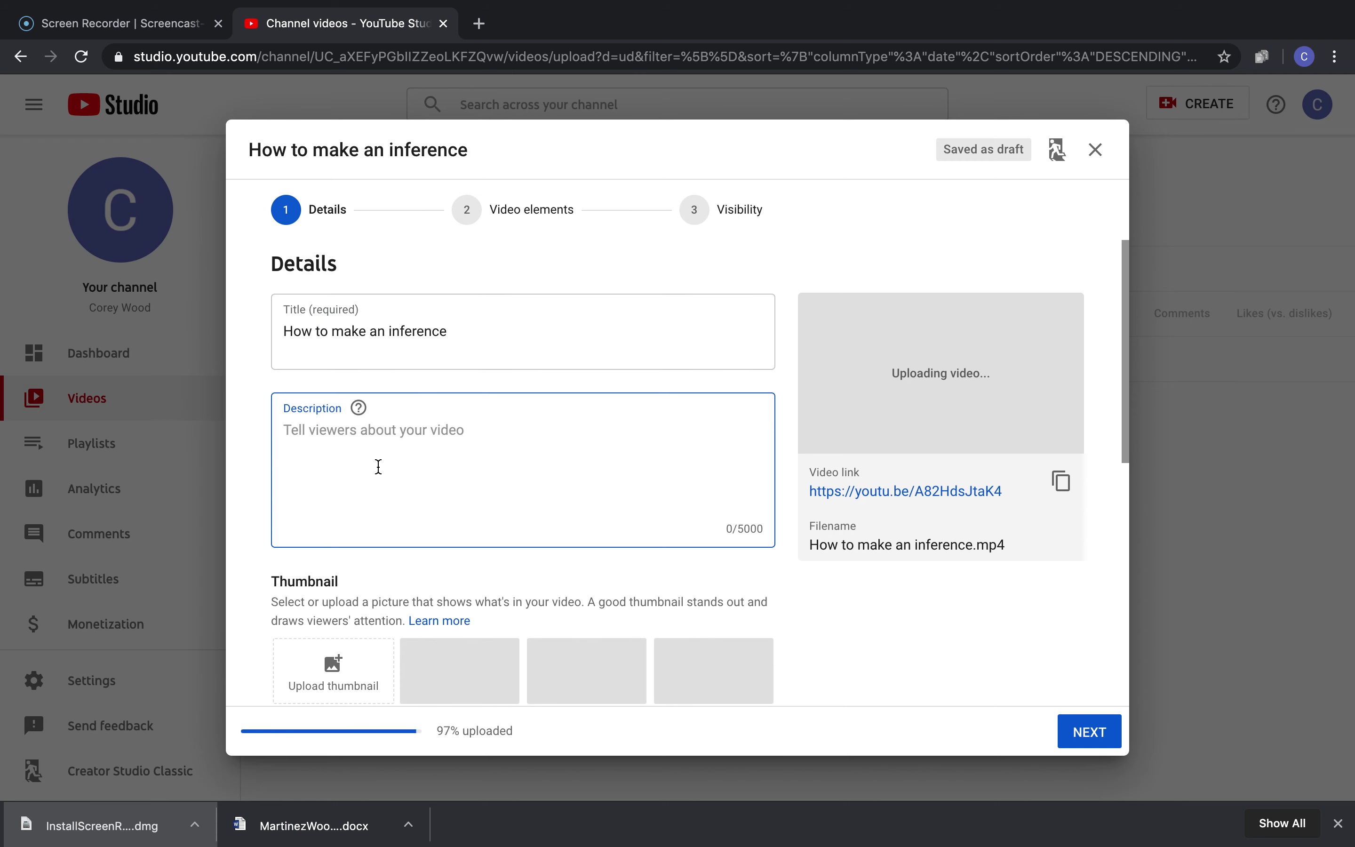
# Step: Add the description 'This will help you with your assignment on Tuesday' and mark the video made for kids
pyautogui.write('This will he')
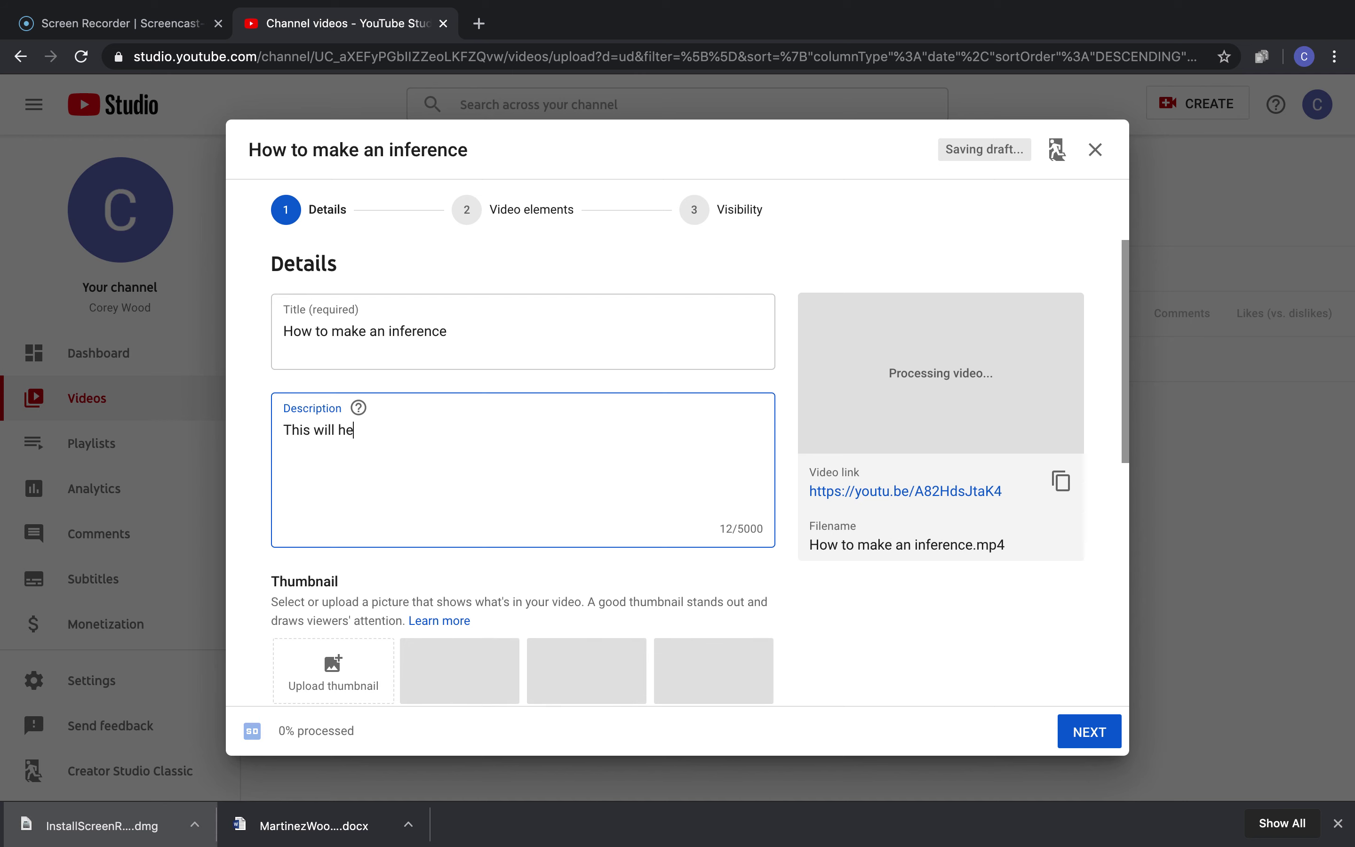
pyautogui.write('lp you with your ')
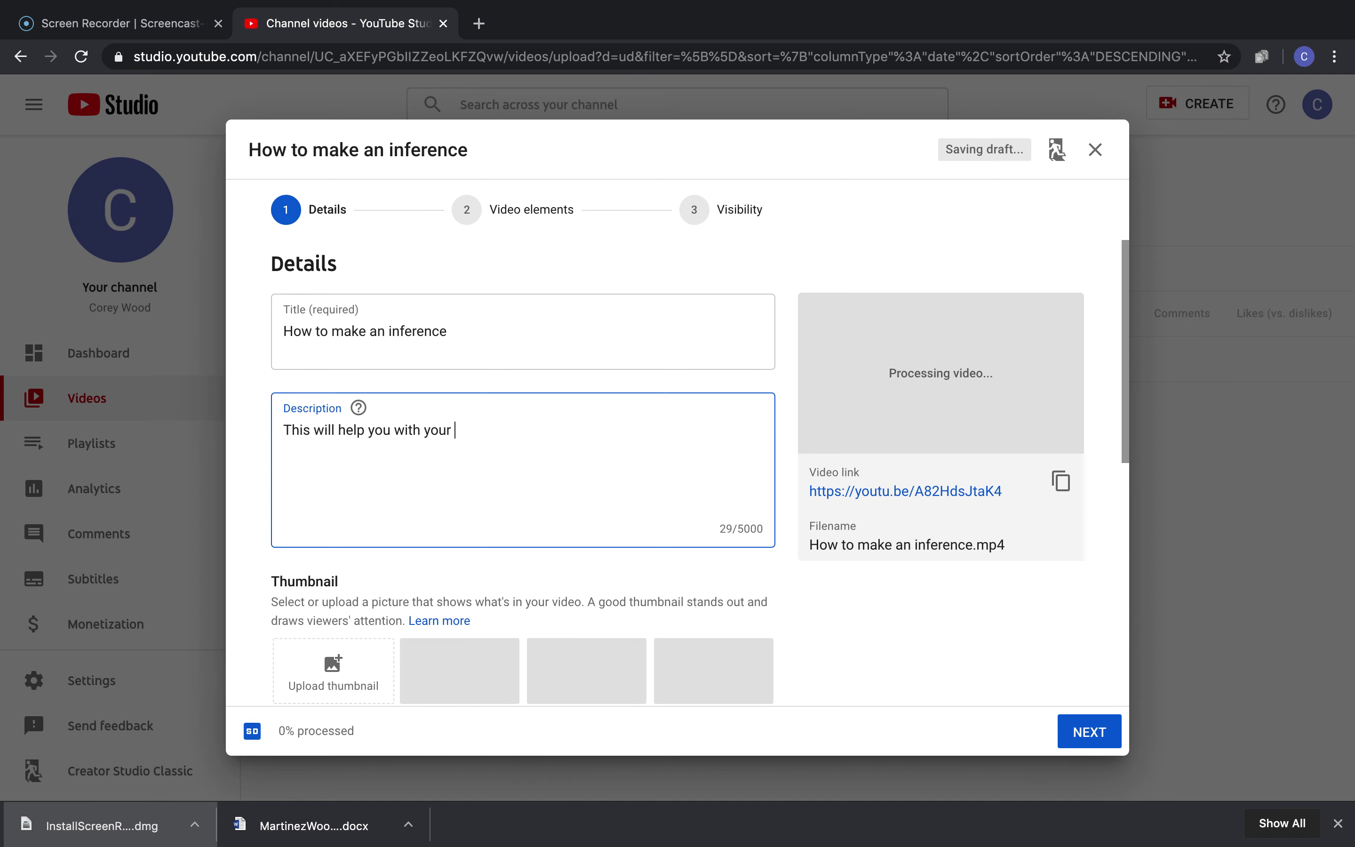
pyautogui.write('assignment o')
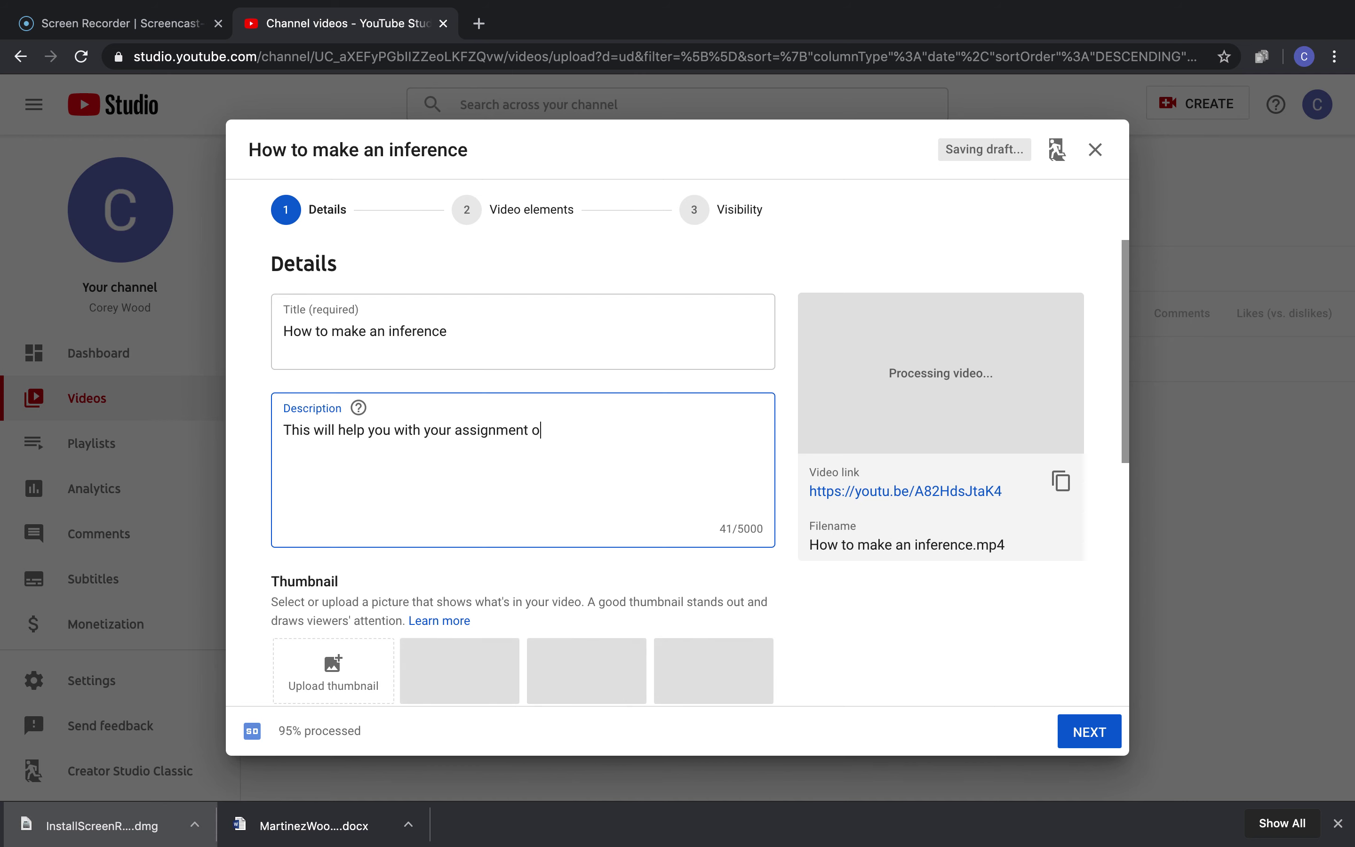
pyautogui.write('n Tuesday')
pyautogui.scroll(-2, 633, 431)
pyautogui.scroll(-2, 633, 432)
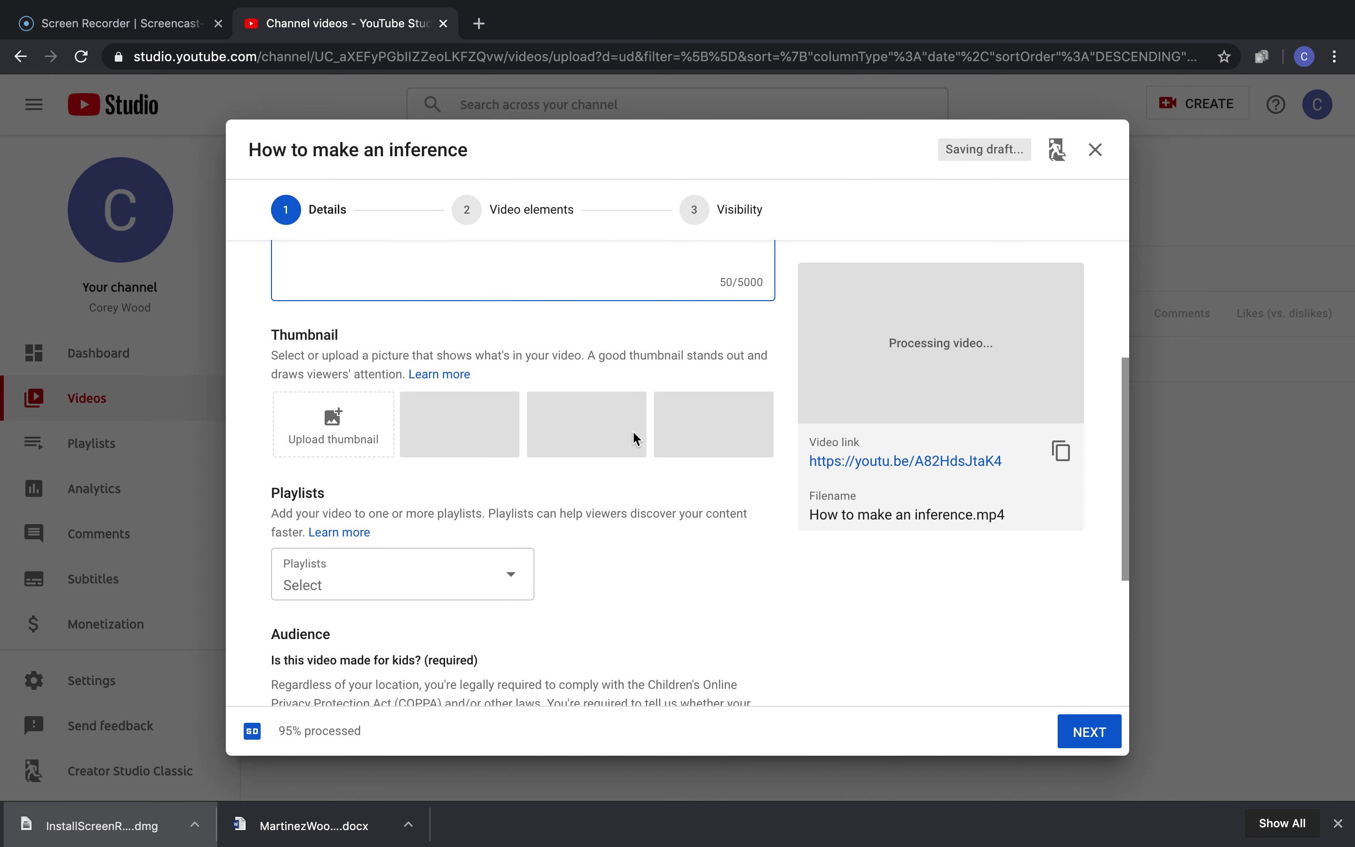
pyautogui.scroll(-3, 633, 437)
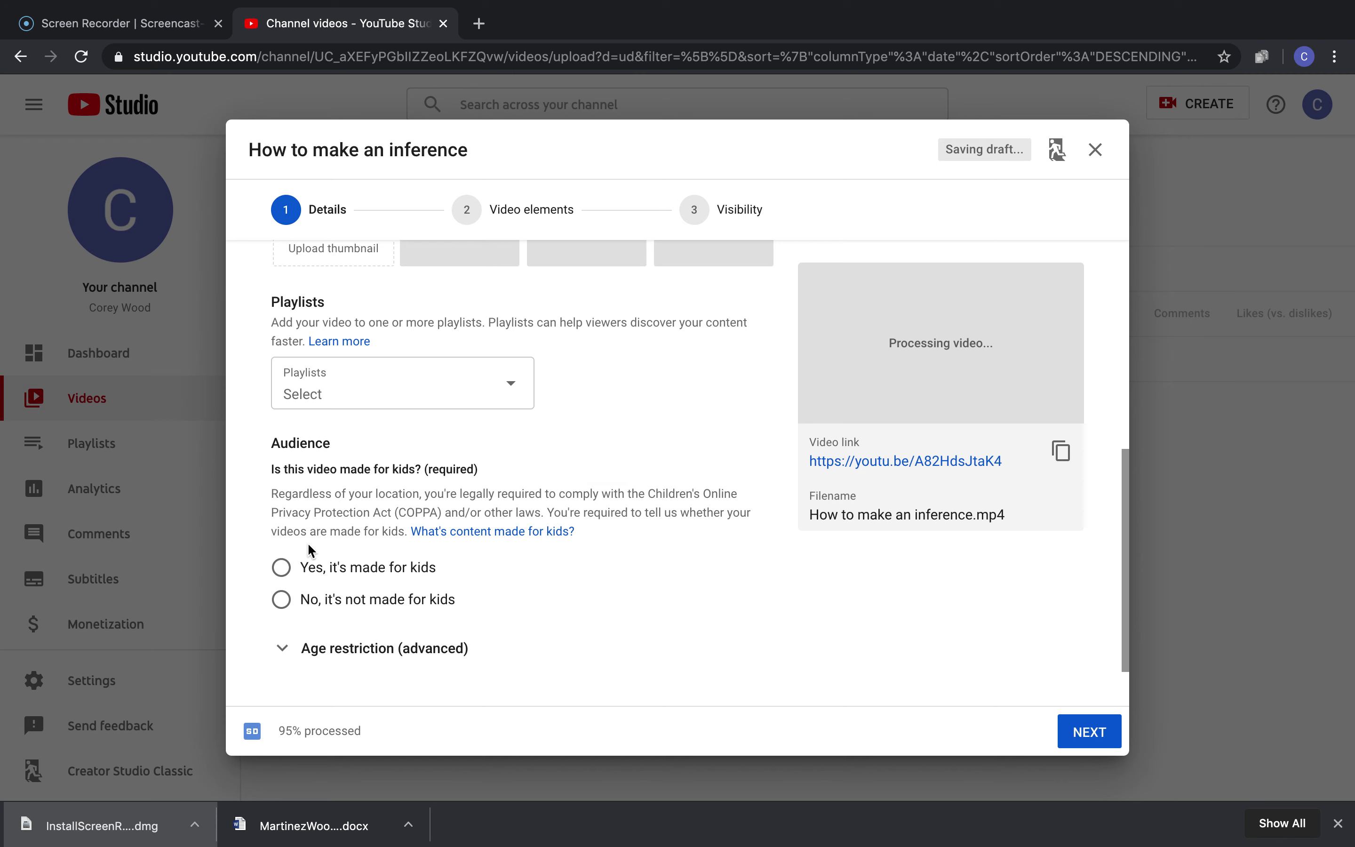
pyautogui.click(282, 568)
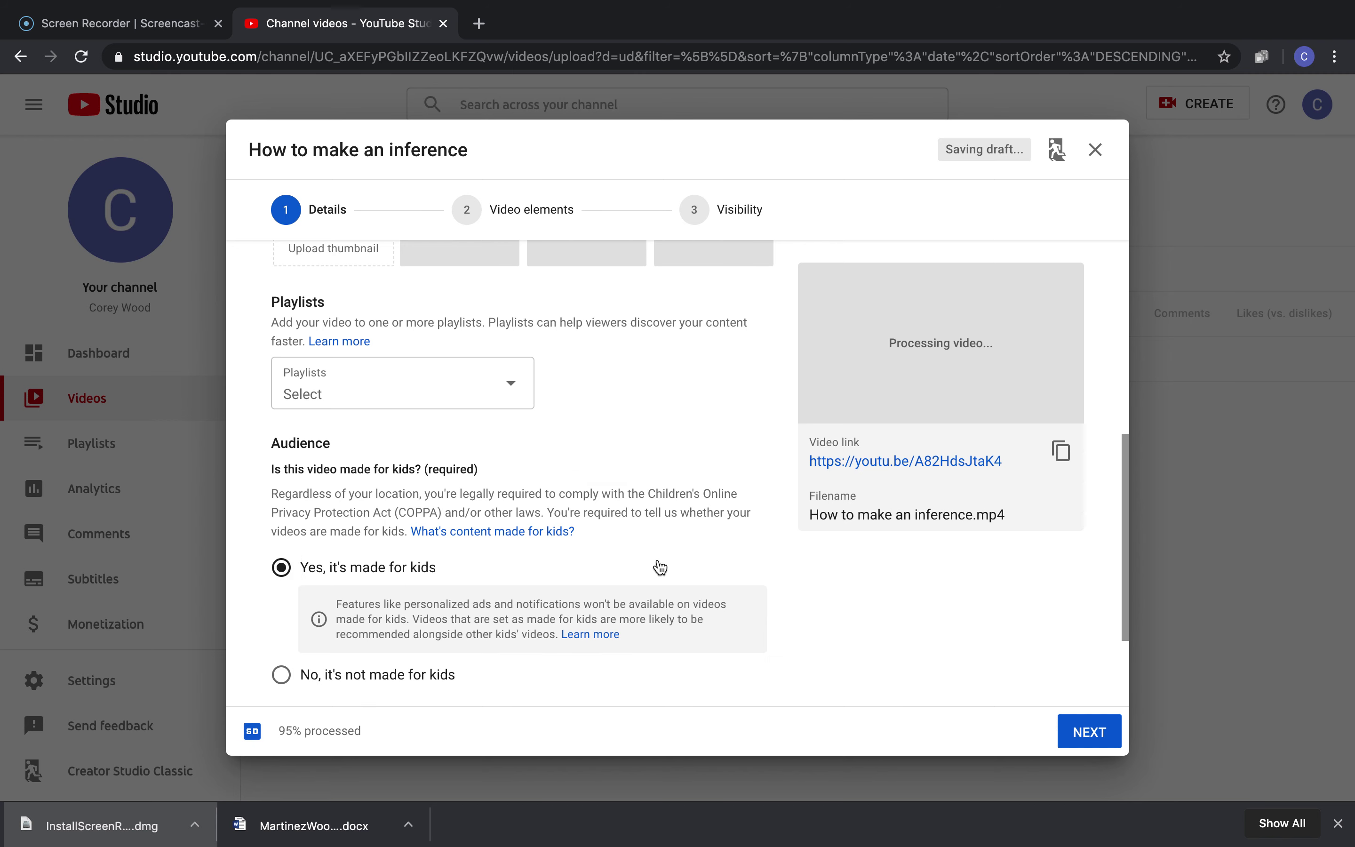
pyautogui.scroll(-3, 928, 487)
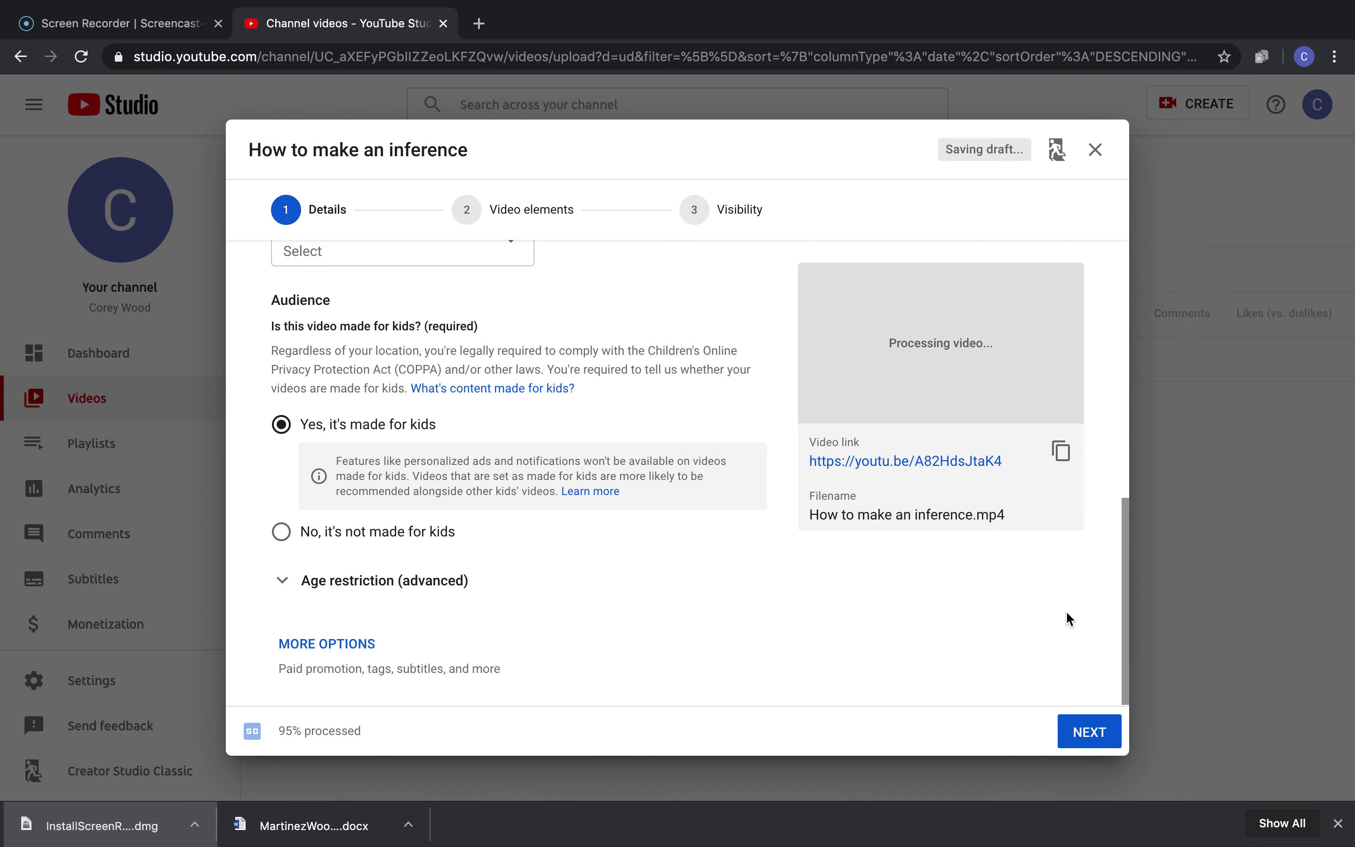
pyautogui.click(1089, 735)
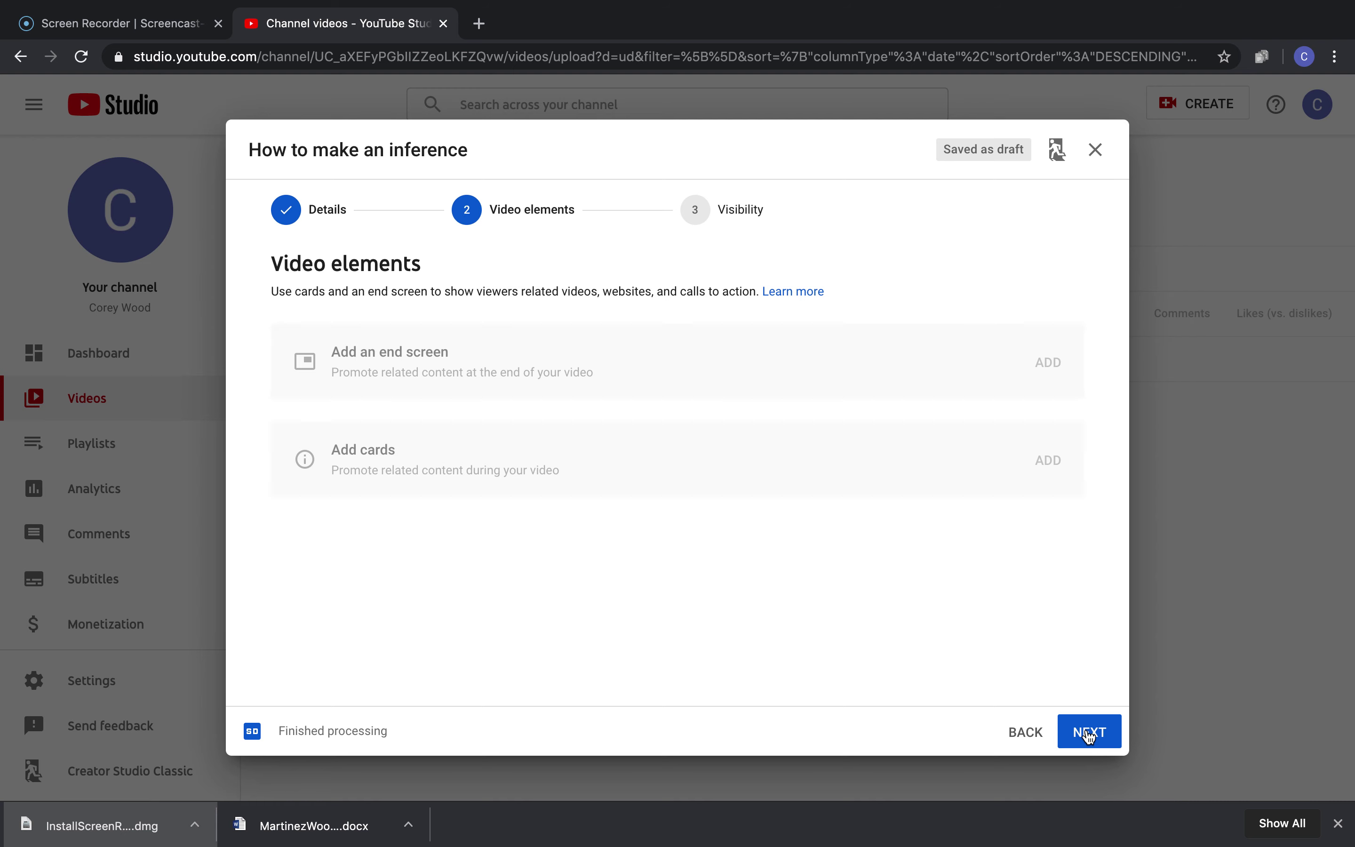
# Step: Skip past Video elements, set the video's visibility to Public, and publish it
pyautogui.click(1089, 736)
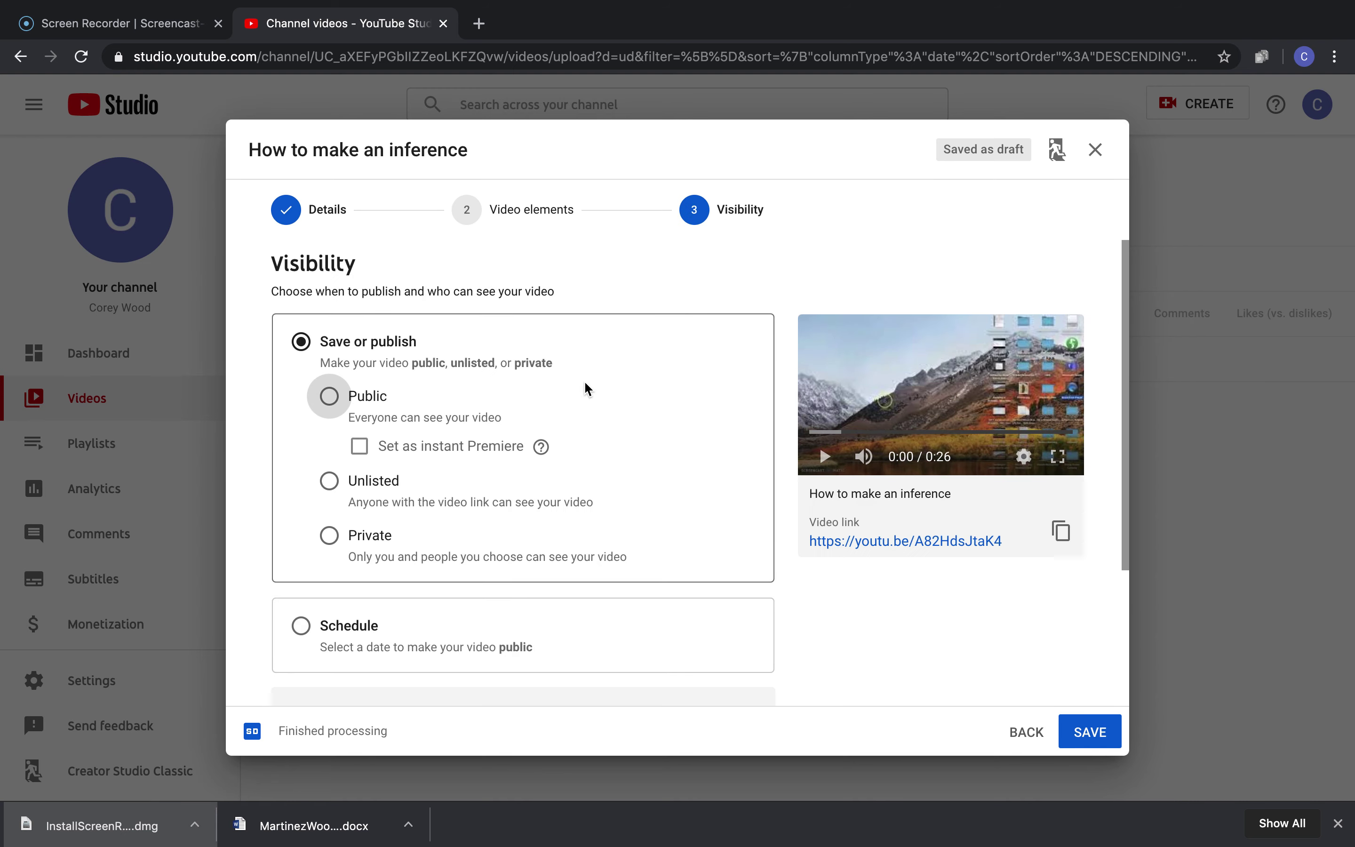
pyautogui.click(330, 396)
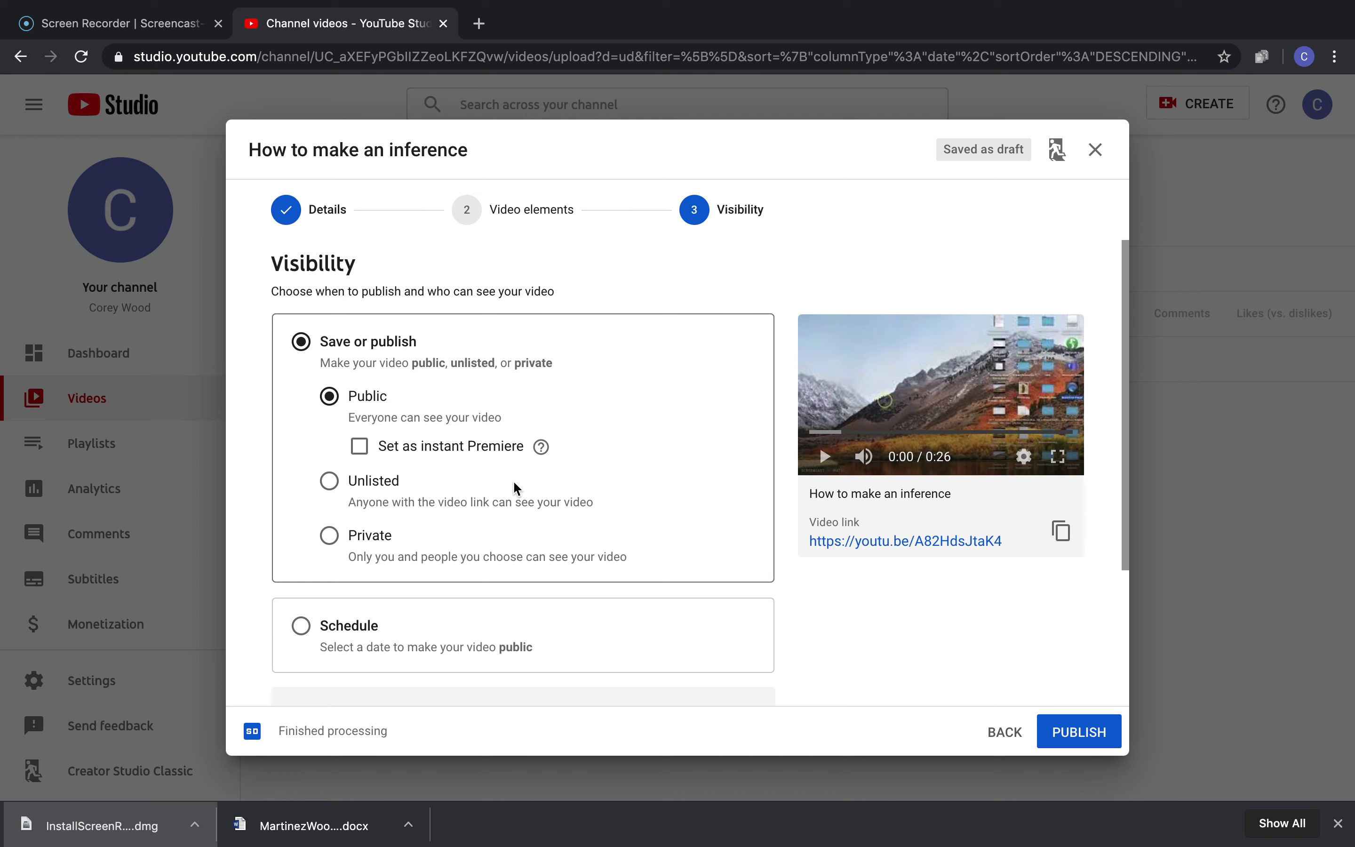
pyautogui.scroll(-4, 513, 482)
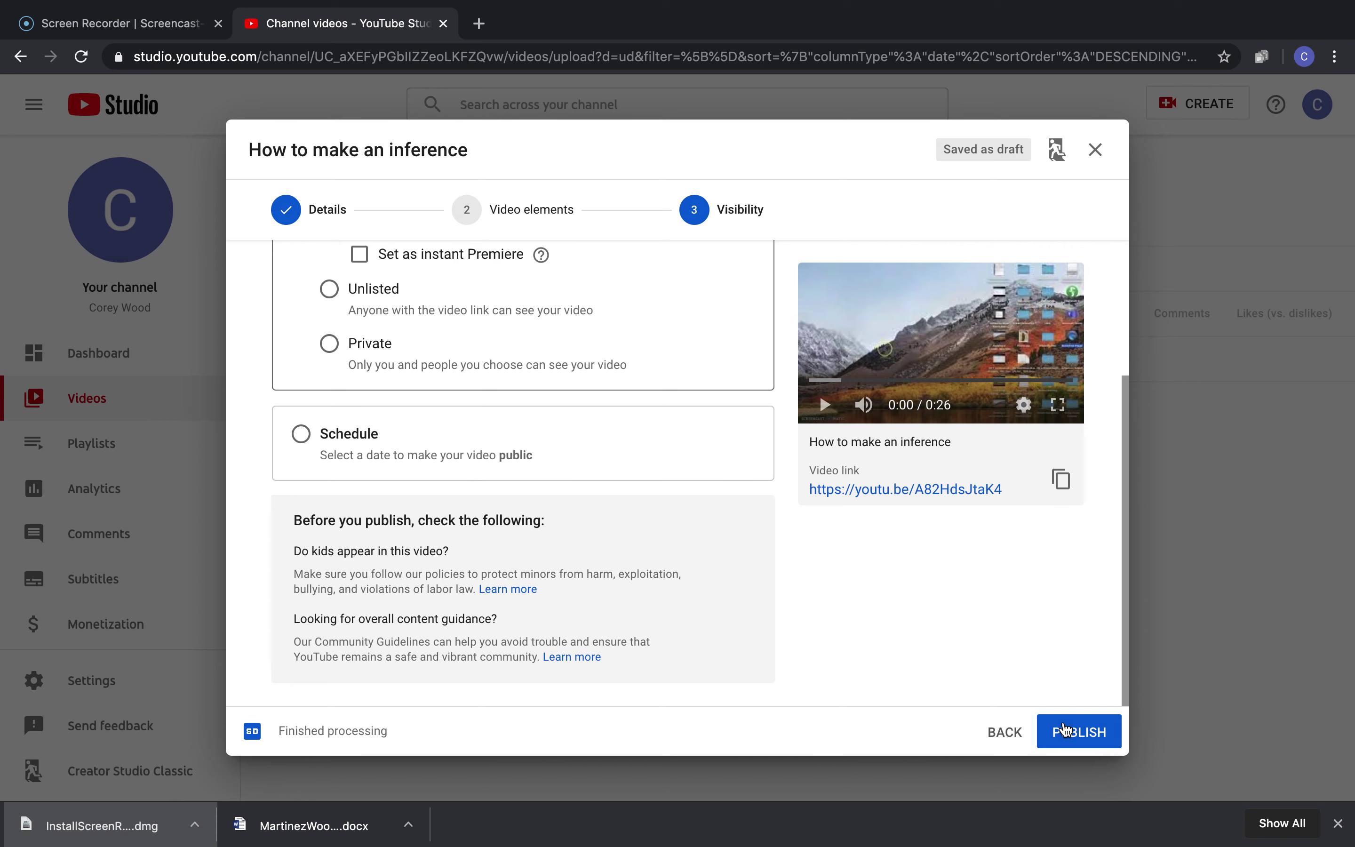
pyautogui.click(1066, 729)
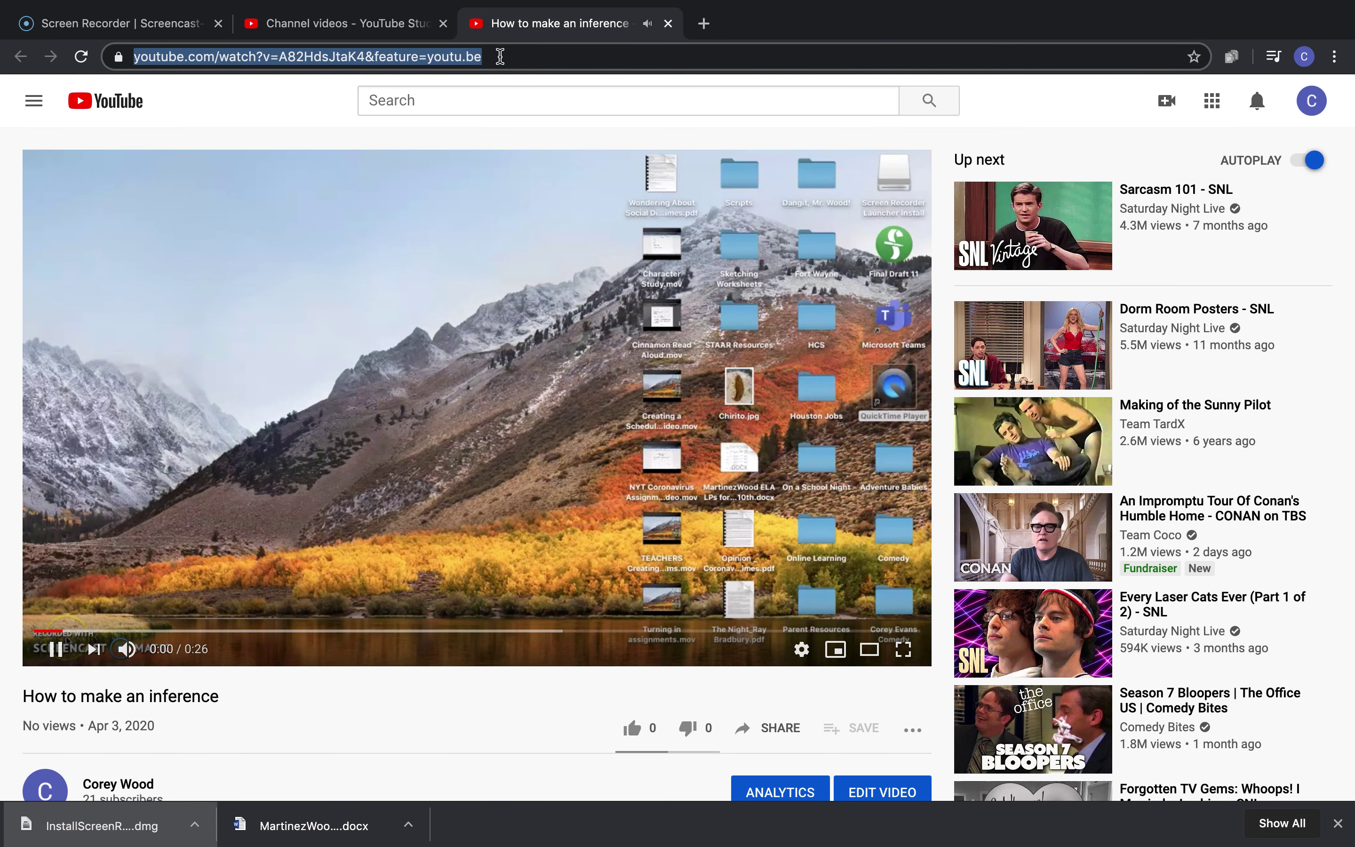
# Step: Close the watch-page tab playing How to make an inference, returning to the Video published confirmation
pyautogui.click(668, 24)
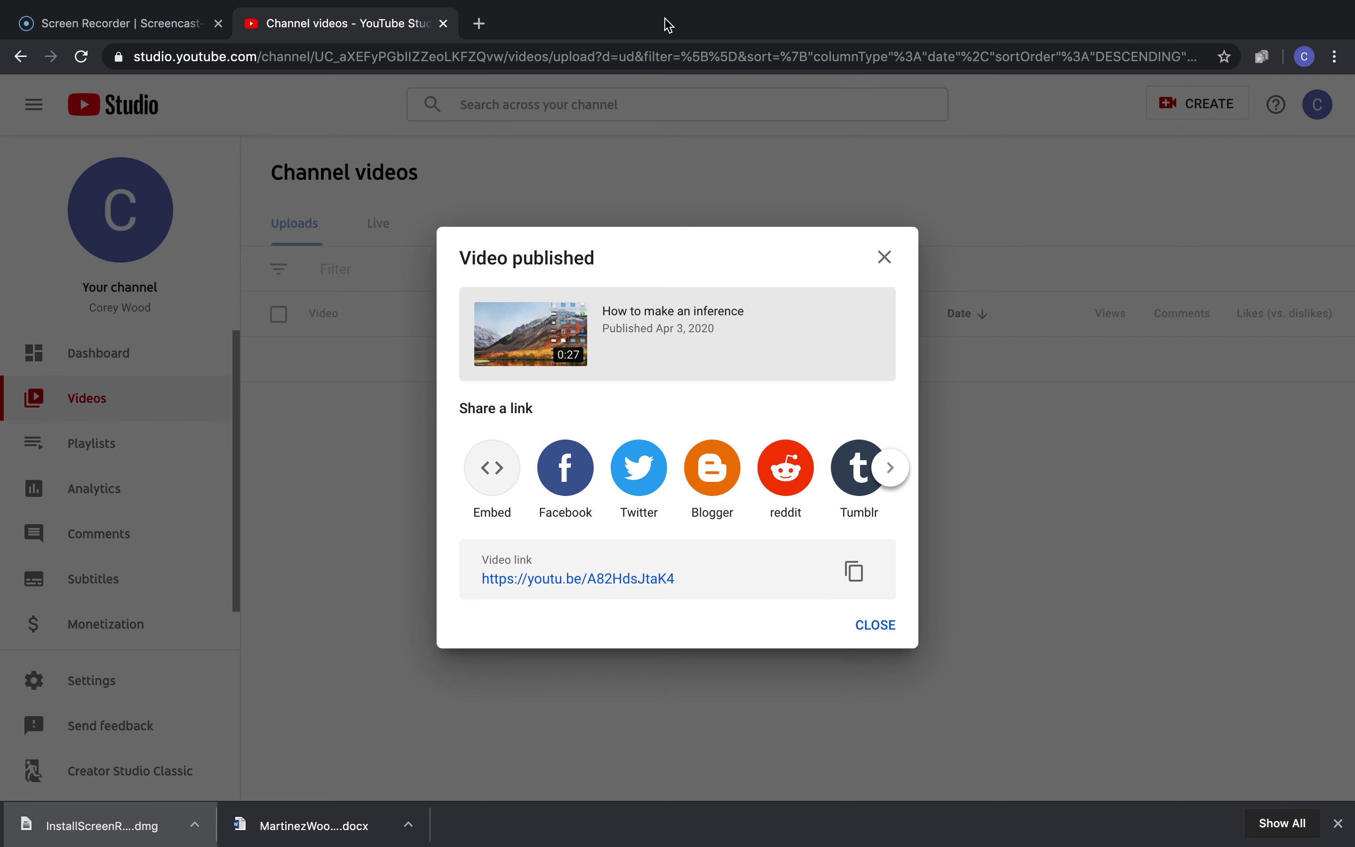
# Step: Close the Video published confirmation and switch back to the Finder desktop space
pyautogui.hotkey('ctrl', 'Right')
pyautogui.hotkey('ctrl', 'Right')
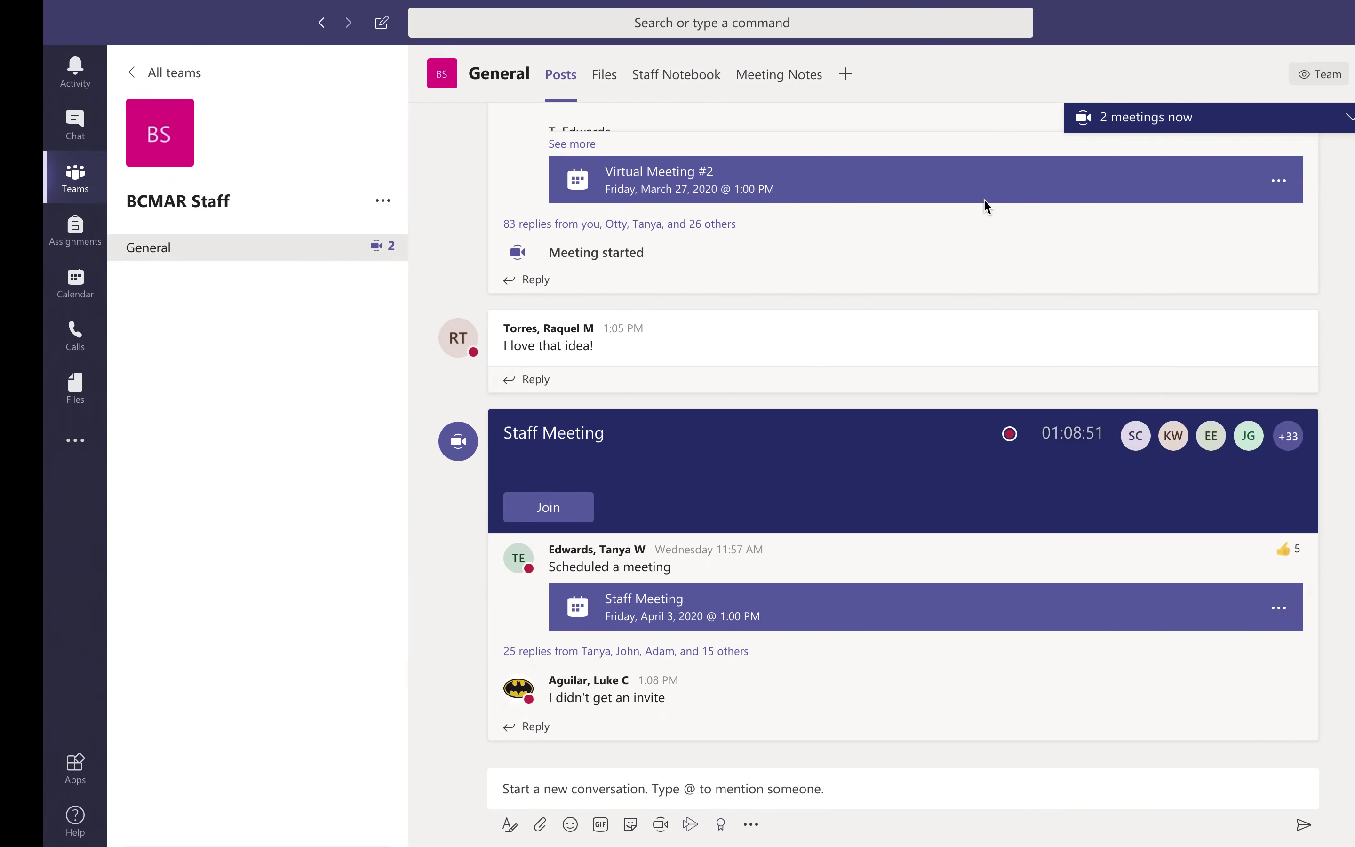
pyautogui.hotkey('ctrl', 'Left')
pyautogui.hotkey('ctrl', 'Left')
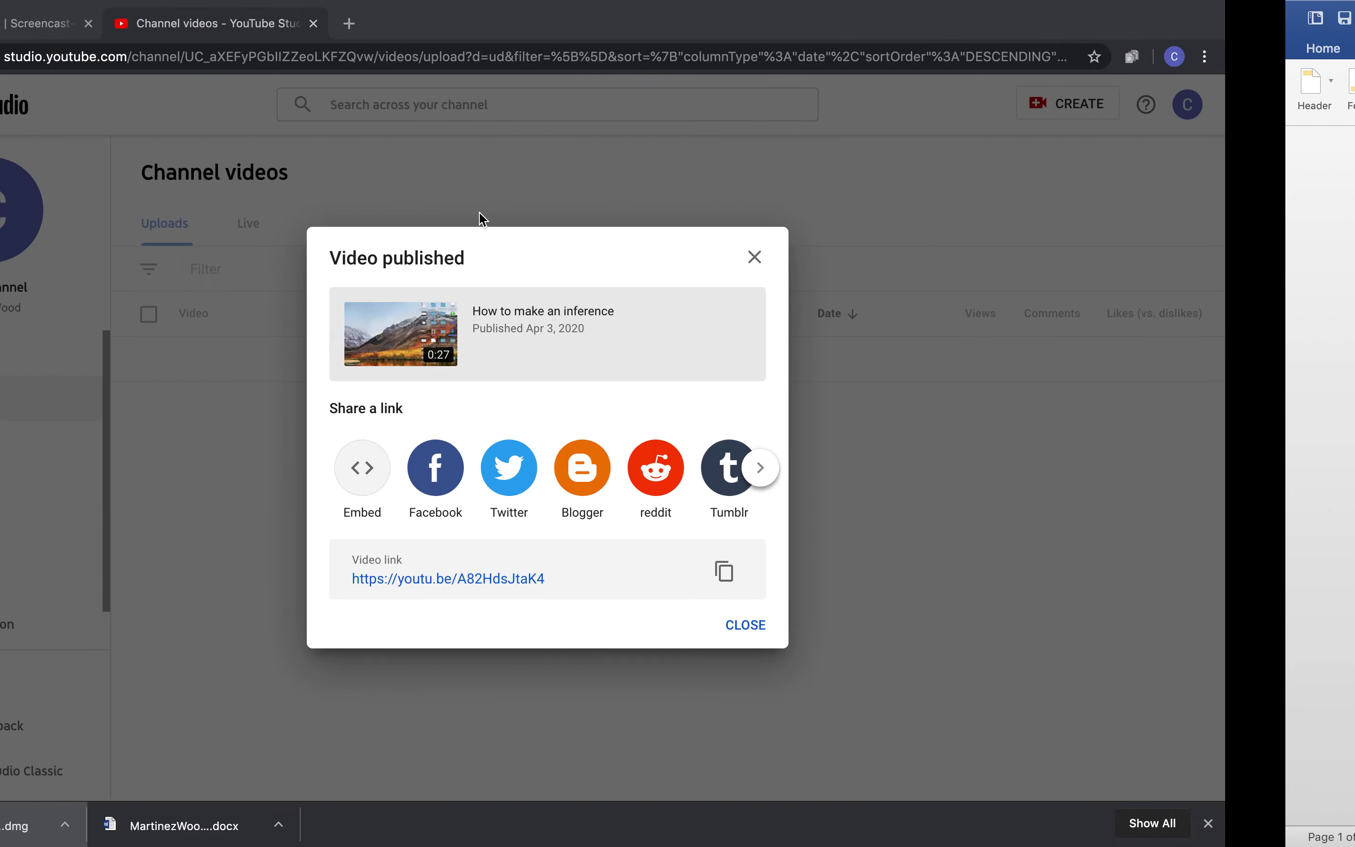
pyautogui.click(876, 625)
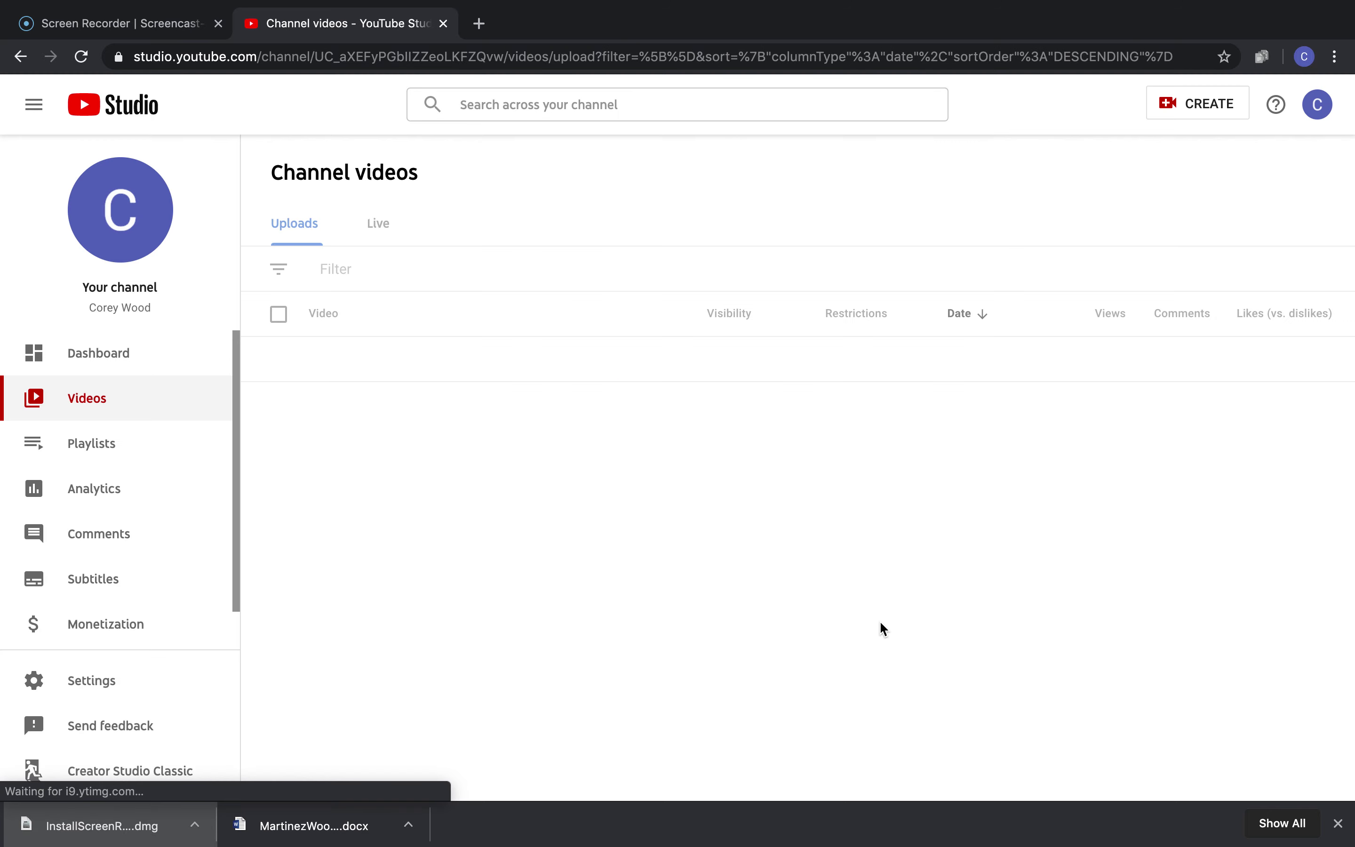
pyautogui.hotkey('ctrl', 'Left')
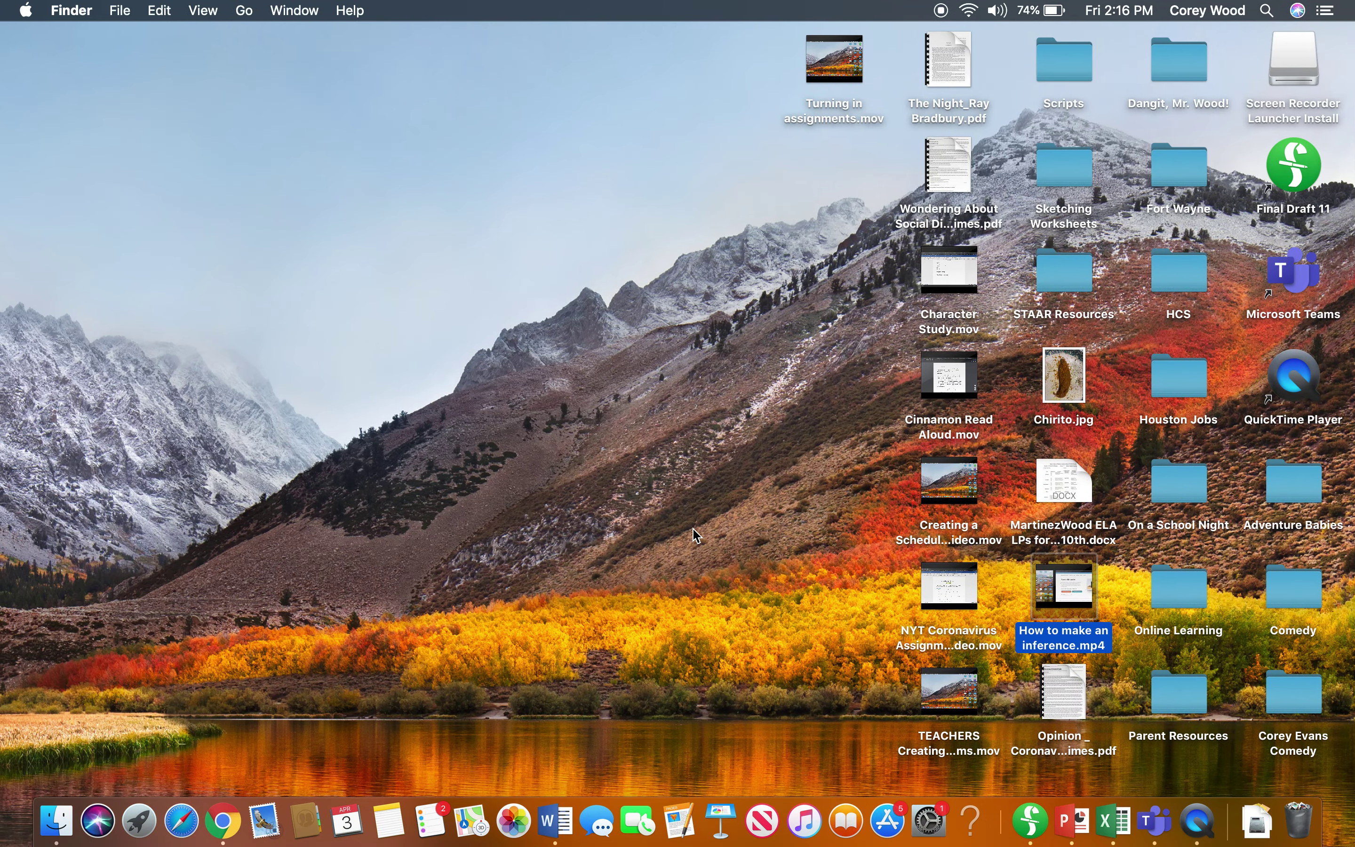